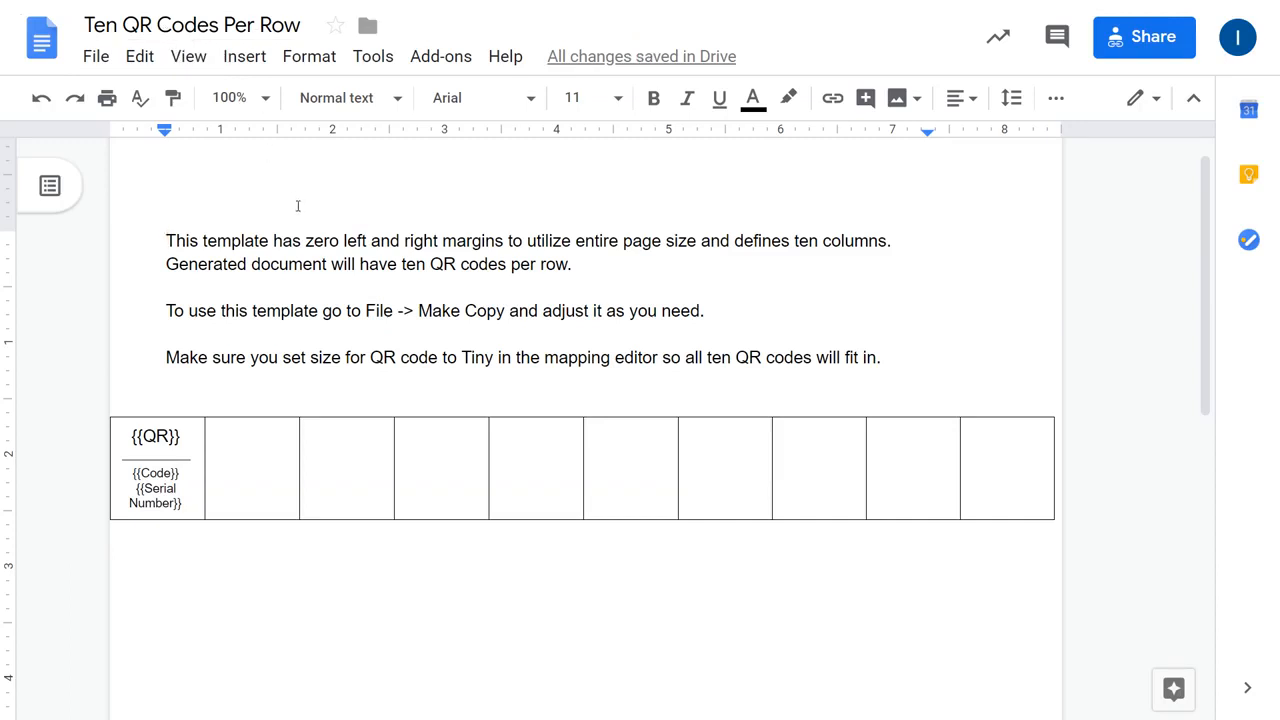
Step: Make a copy of the template document, keeping the suggested name "Copy of Ten QR Codes Per Row" and the Templates Gallery folder
click(104, 62)
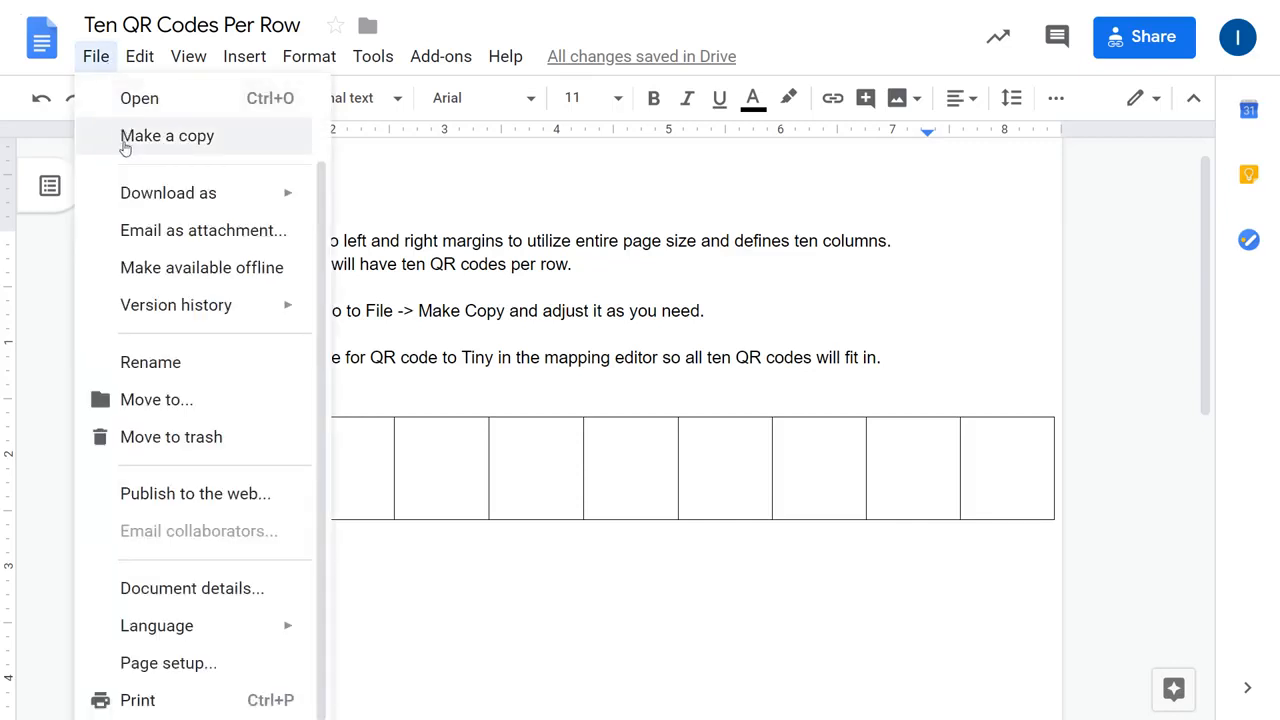
click(205, 140)
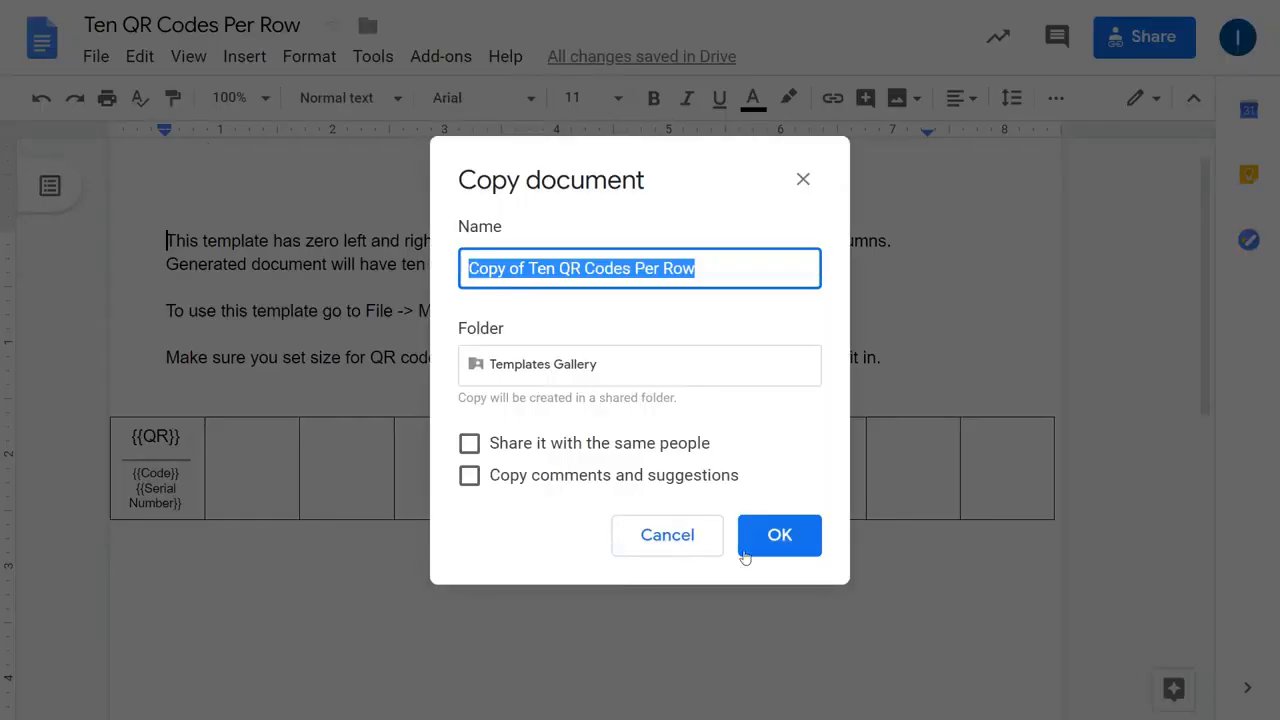
click(746, 550)
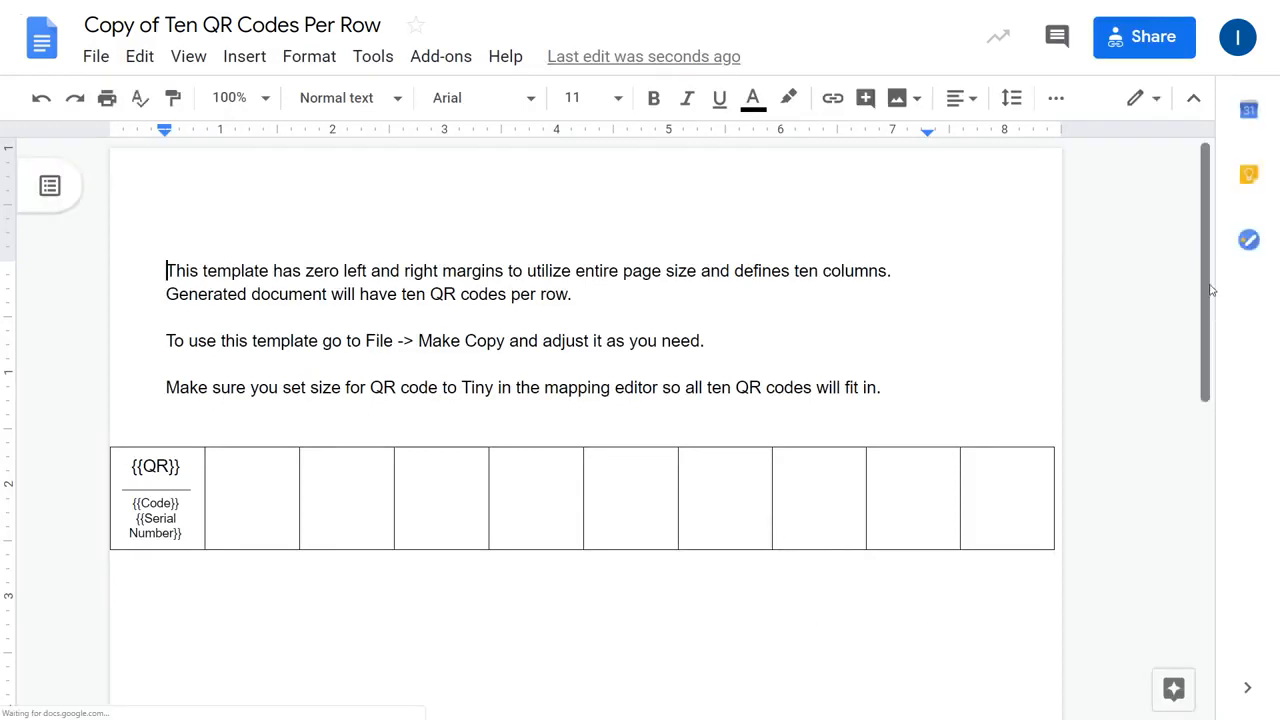
drag(1208, 287, 1222, 318)
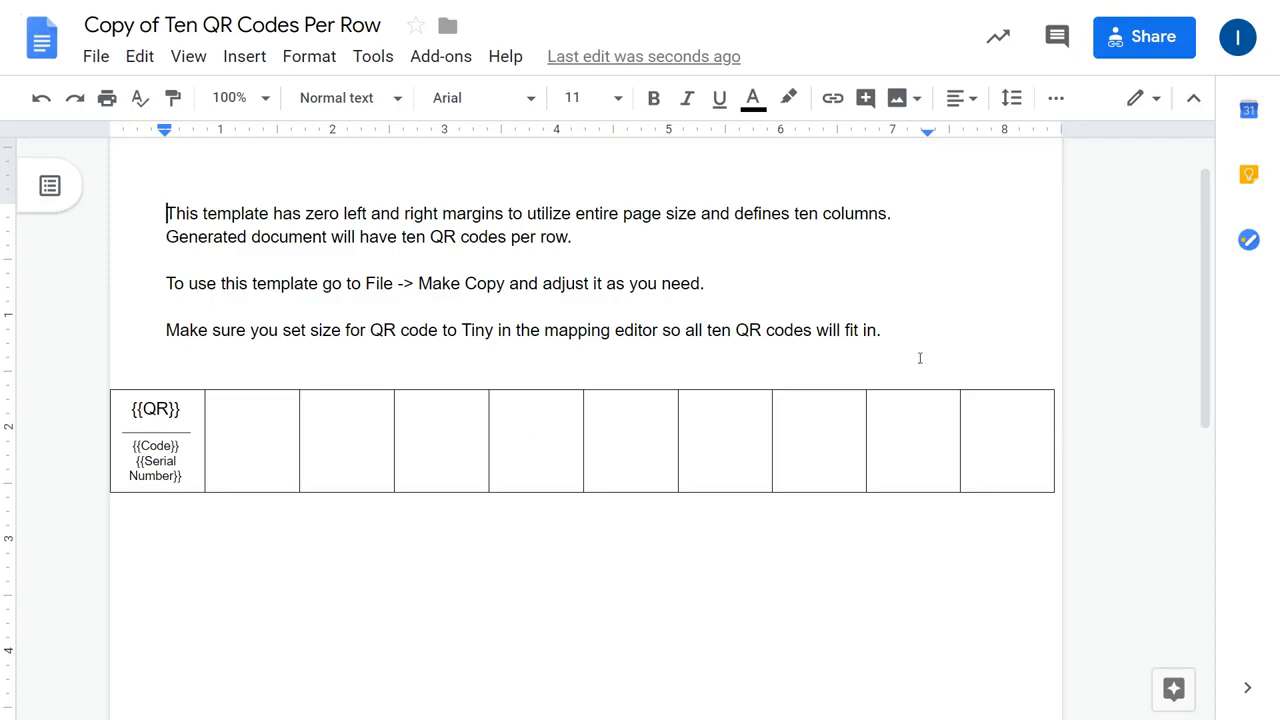
Step: Set the copied document's page orientation to landscape and its page color to orange
click(831, 362)
click(100, 62)
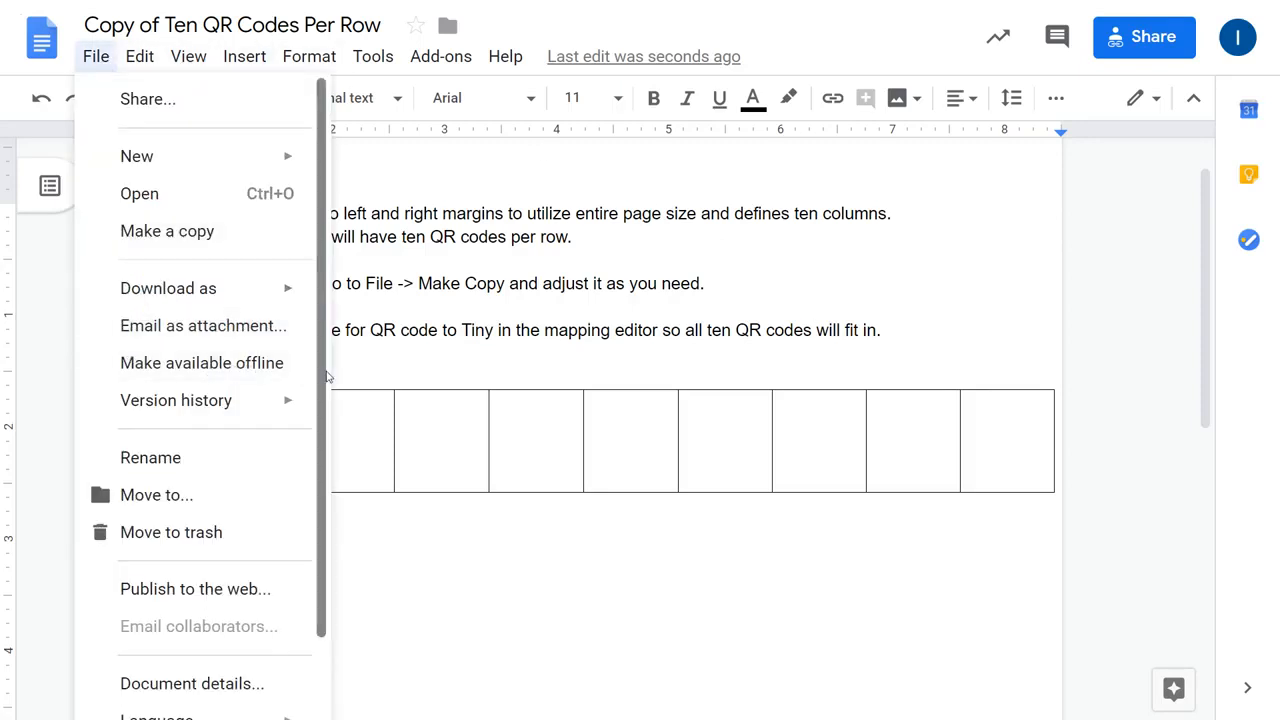
scroll(326, 380, down, 2)
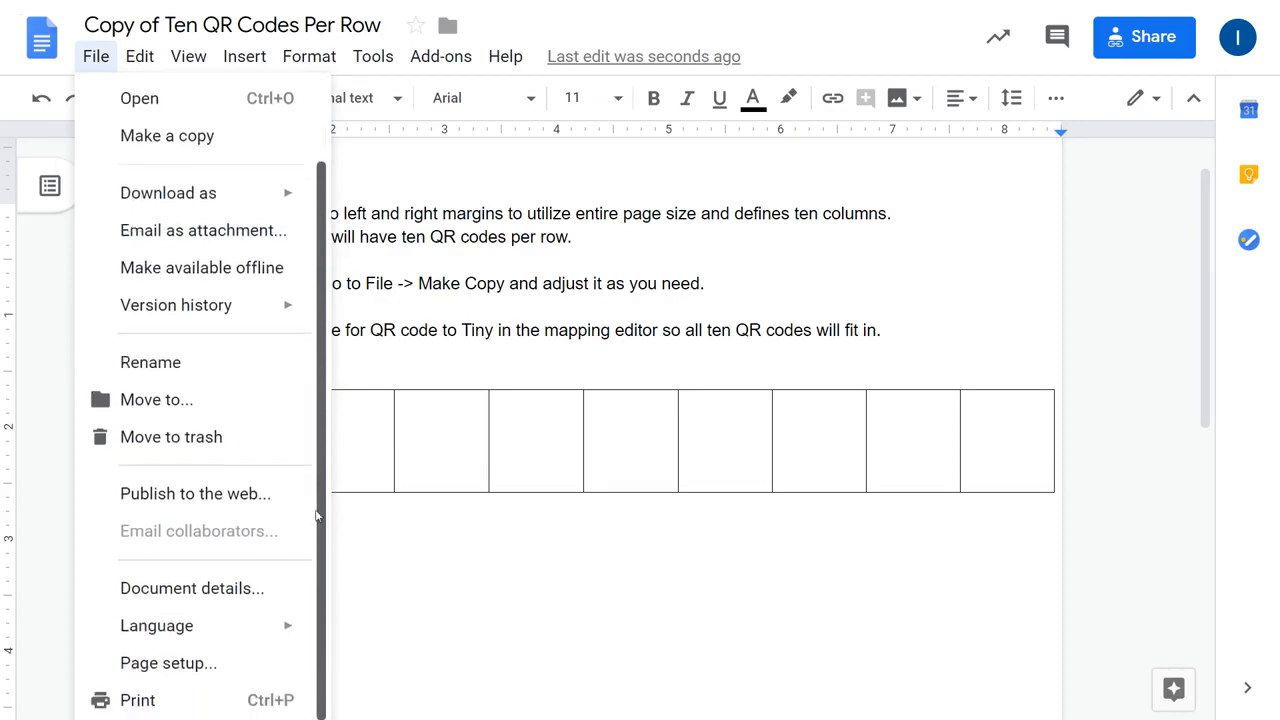
click(168, 663)
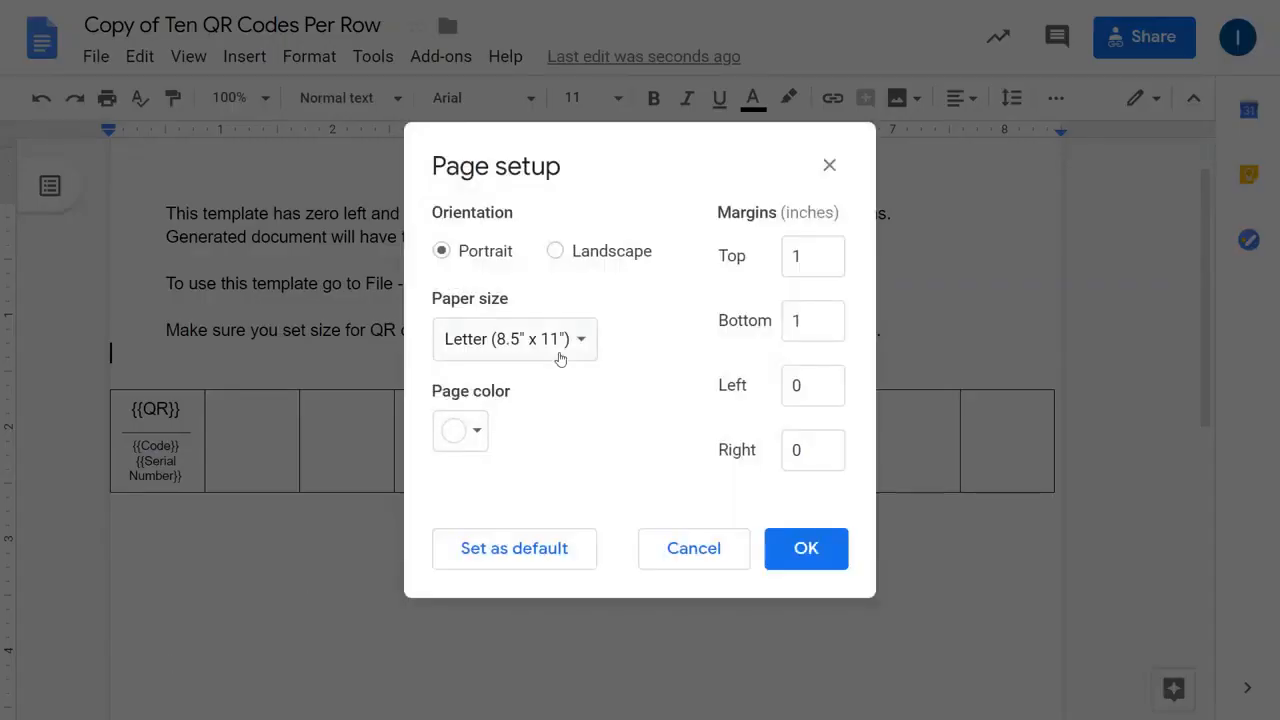
click(611, 254)
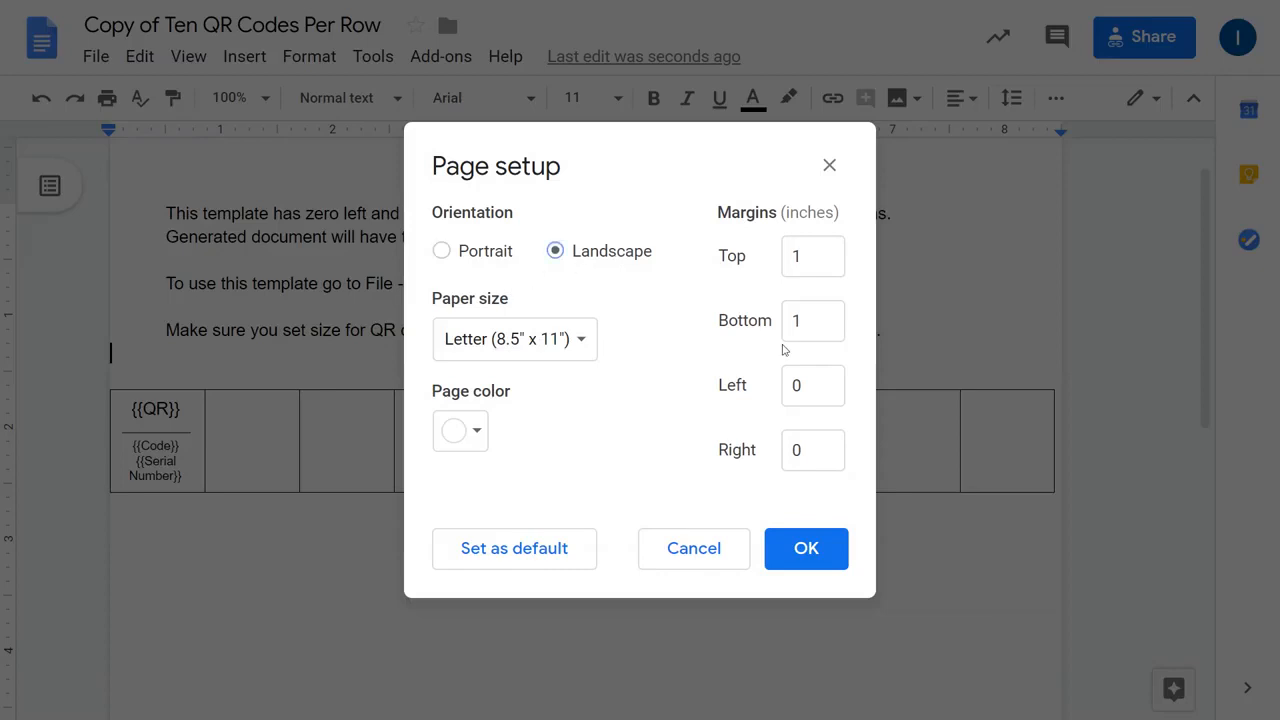
click(820, 397)
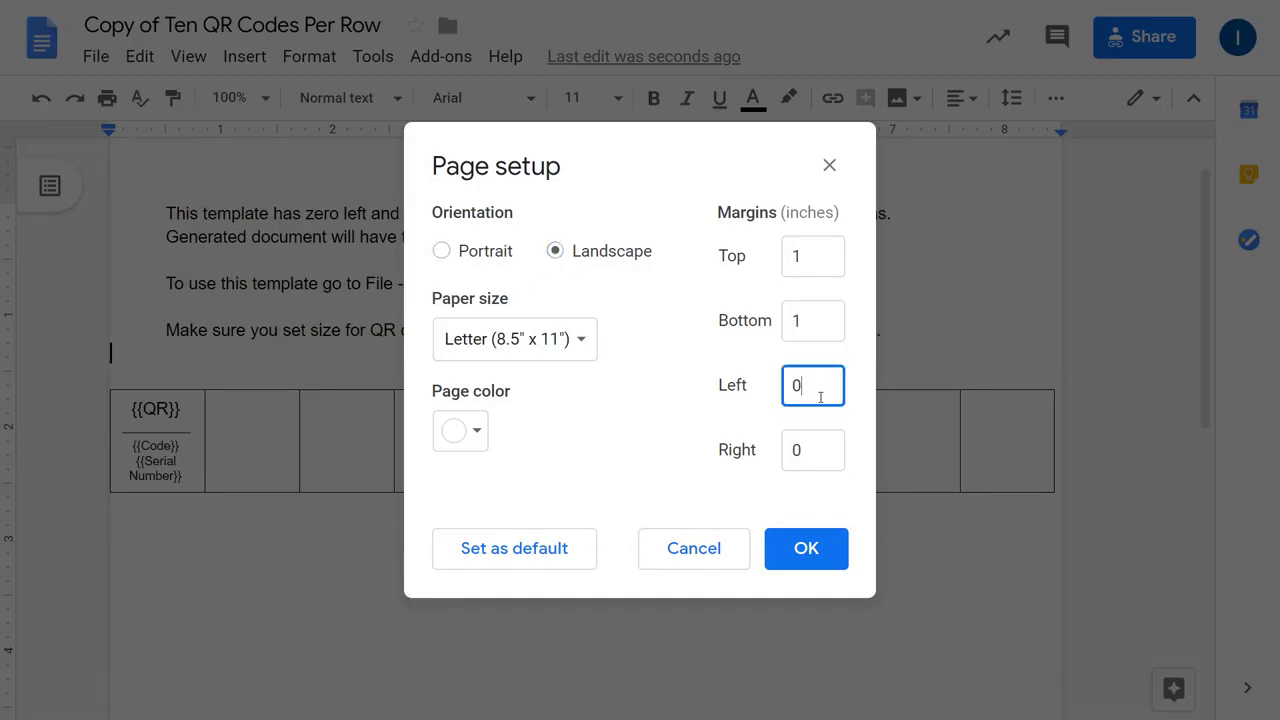
click(810, 449)
click(688, 427)
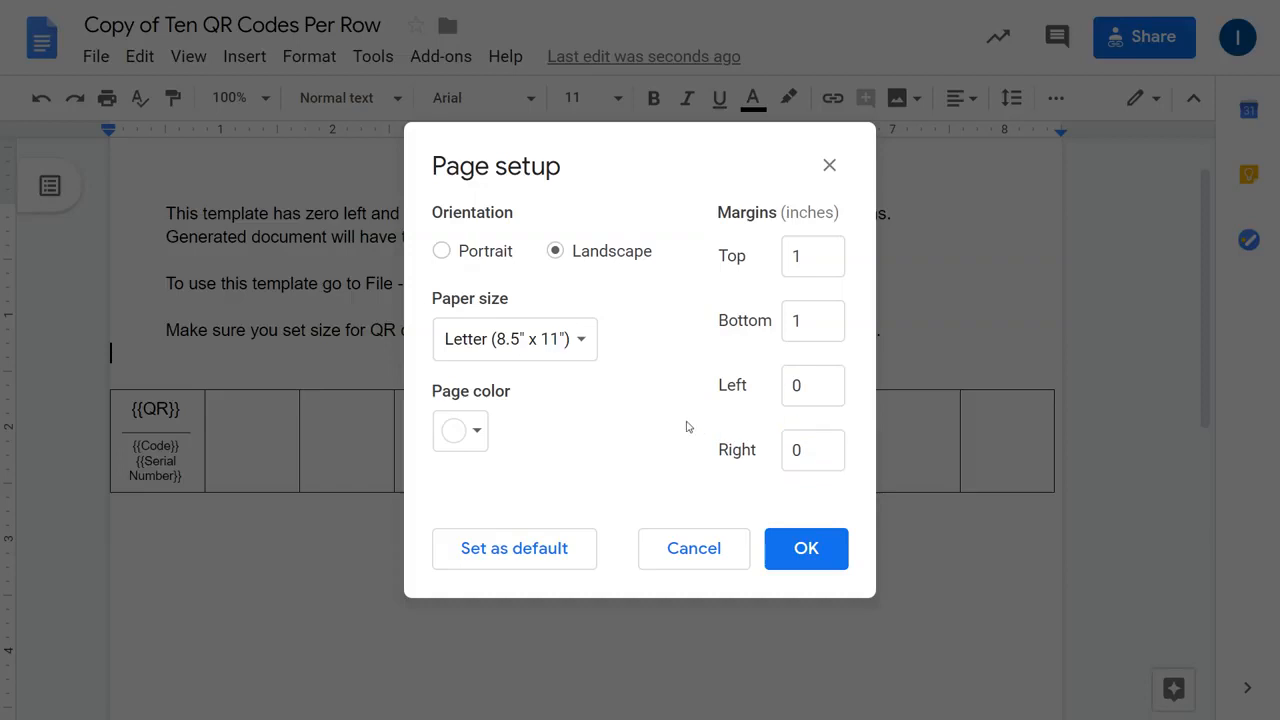
click(476, 431)
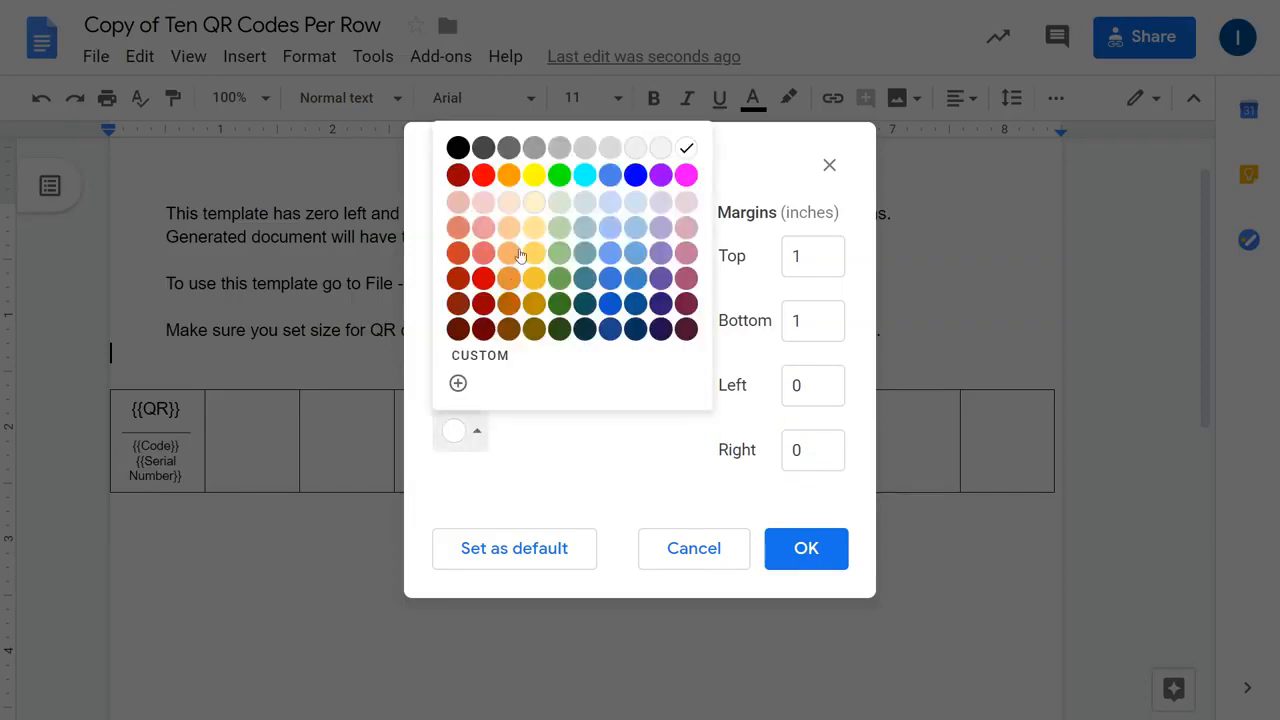
click(509, 176)
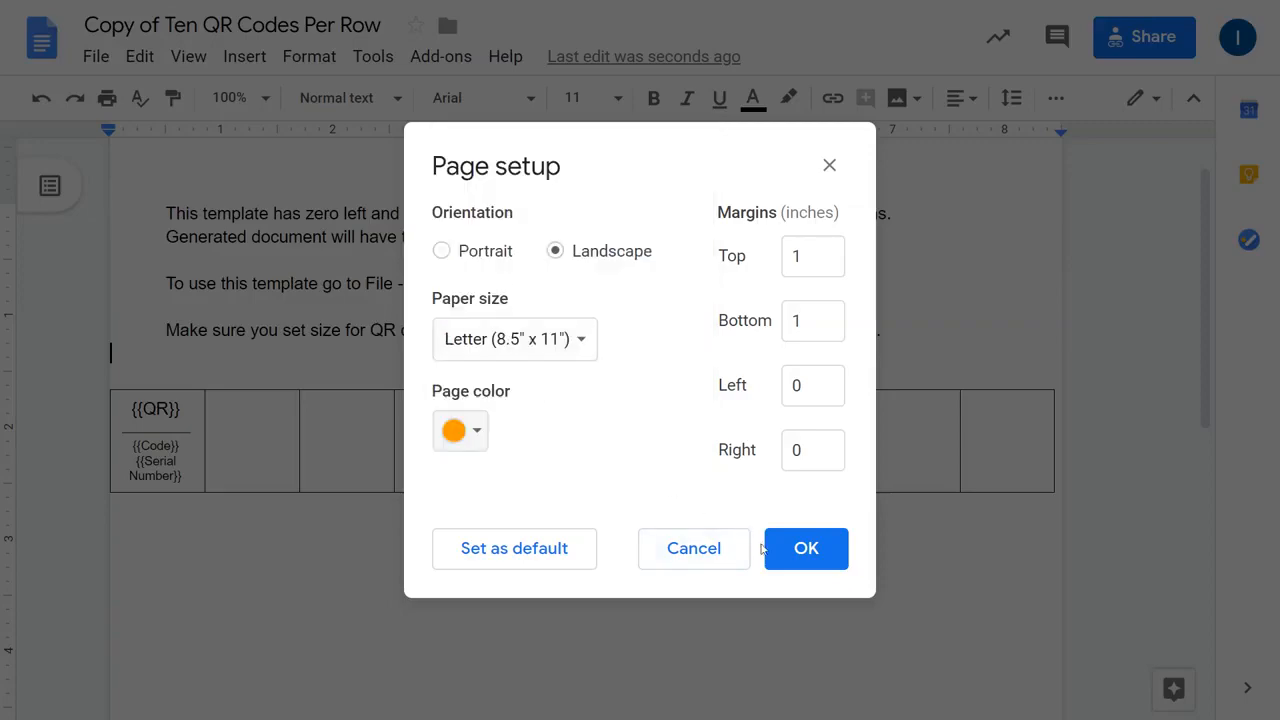
click(803, 563)
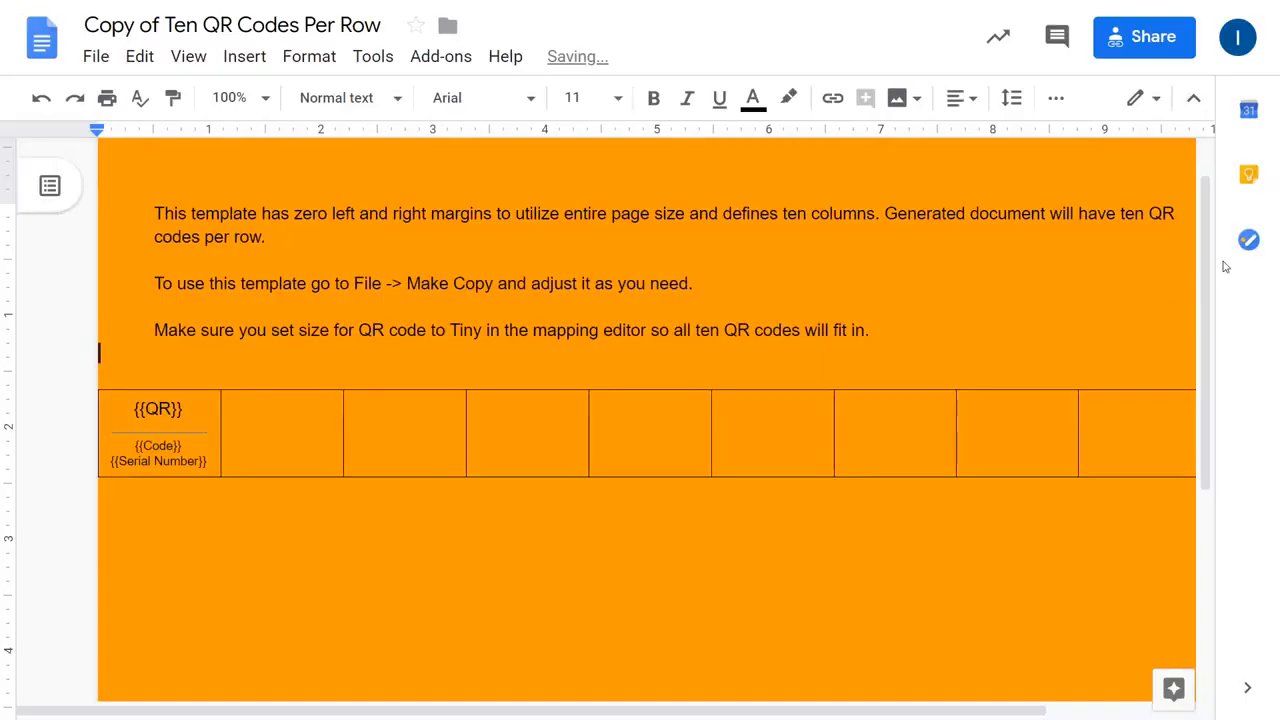
Step: Delete the {{Serial Number}} tag and its line from the first table cell
mouse_move(1208, 260)
mouse_down()
mouse_move(1212, 288)
mouse_move(1218, 266)
mouse_up()
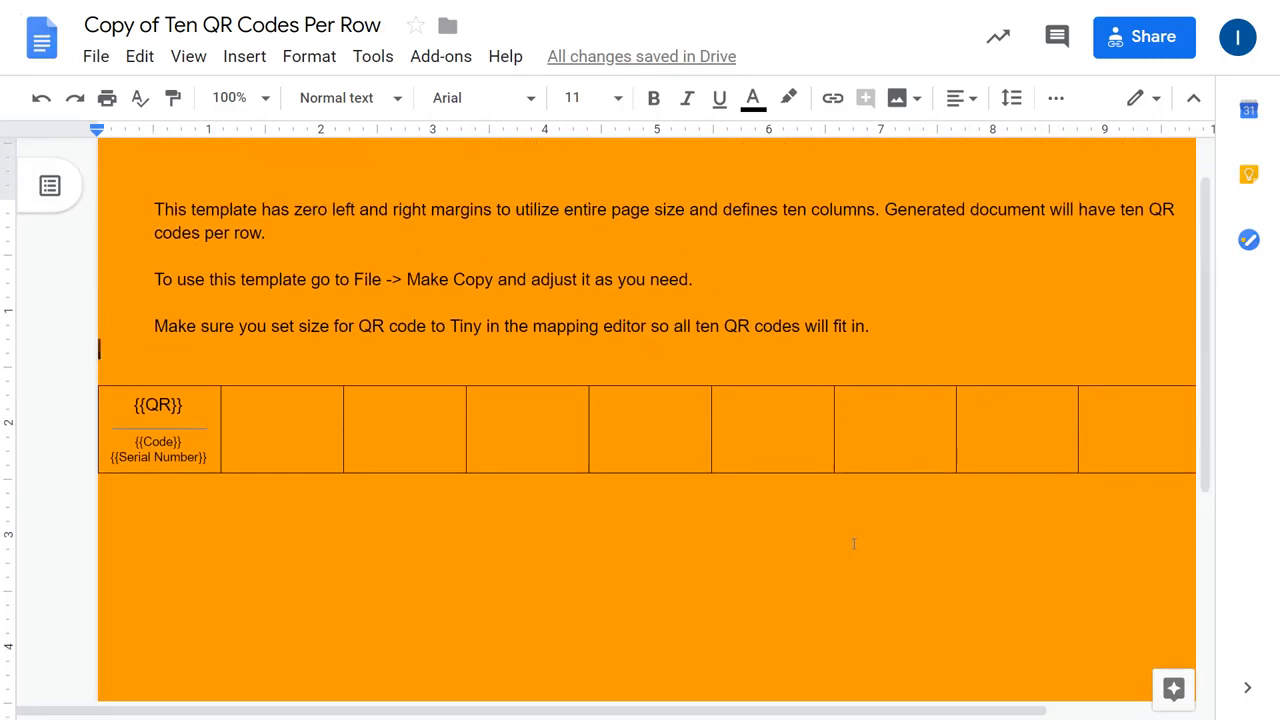
drag(775, 710, 740, 684)
click(209, 457)
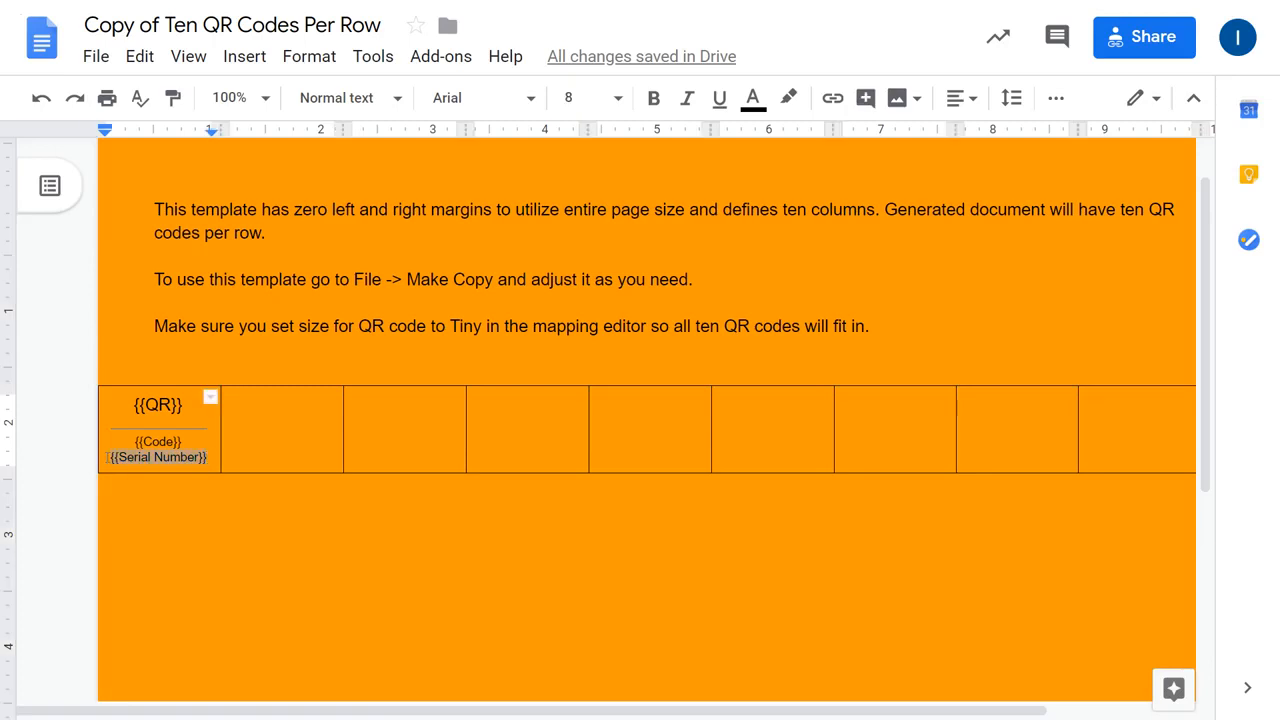
key(BackSpace)
key(BackSpace)
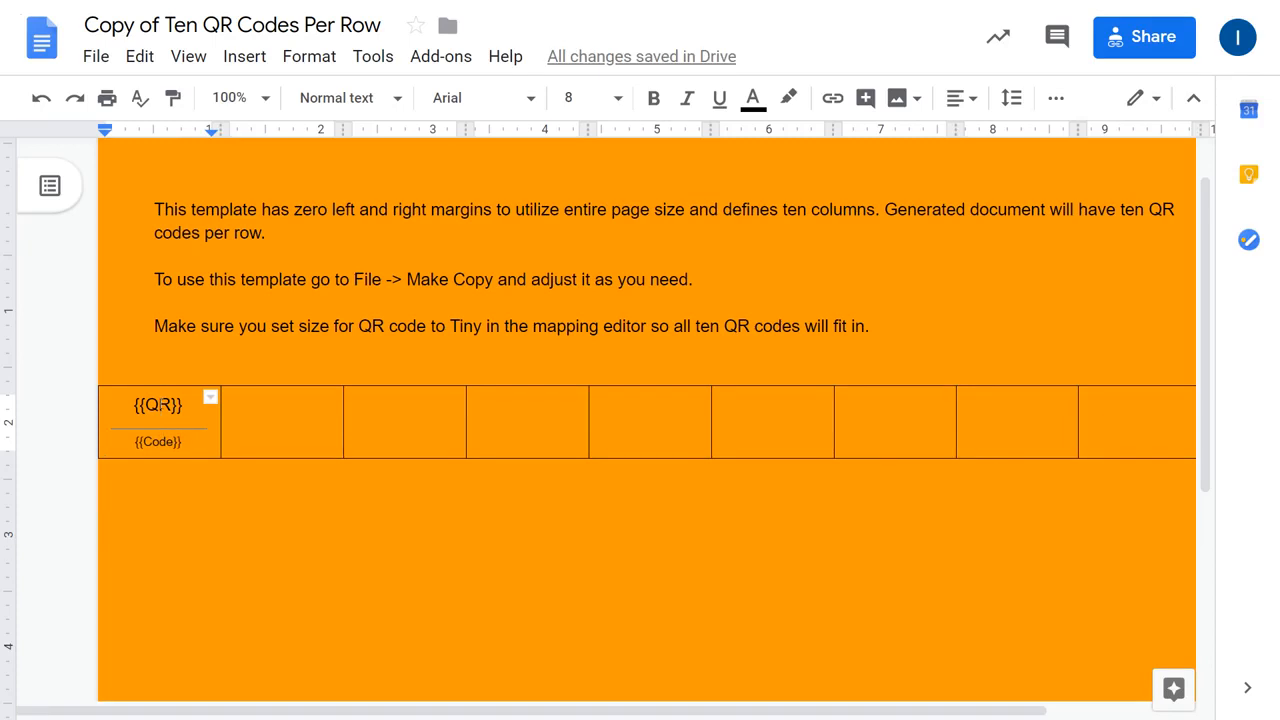
Step: Format the {{Code}} tag in the first table cell as bold with font size 12
double_click(146, 442)
drag(184, 442, 135, 445)
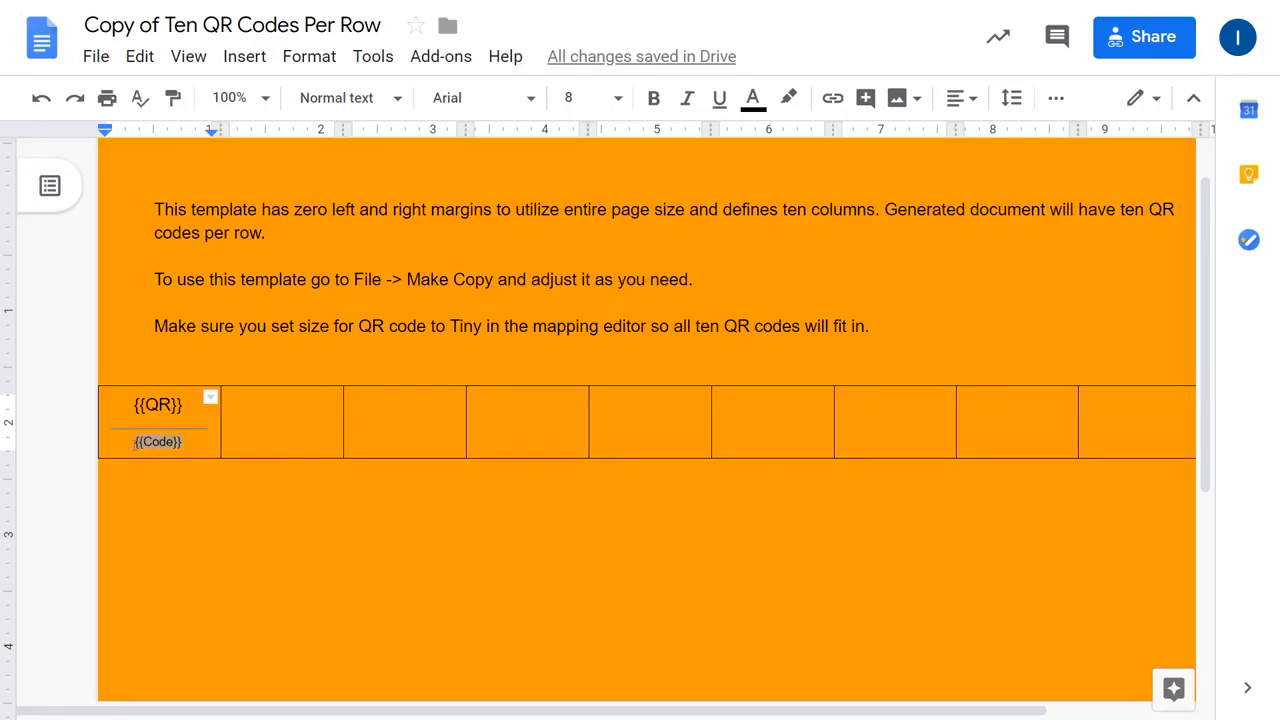
click(616, 103)
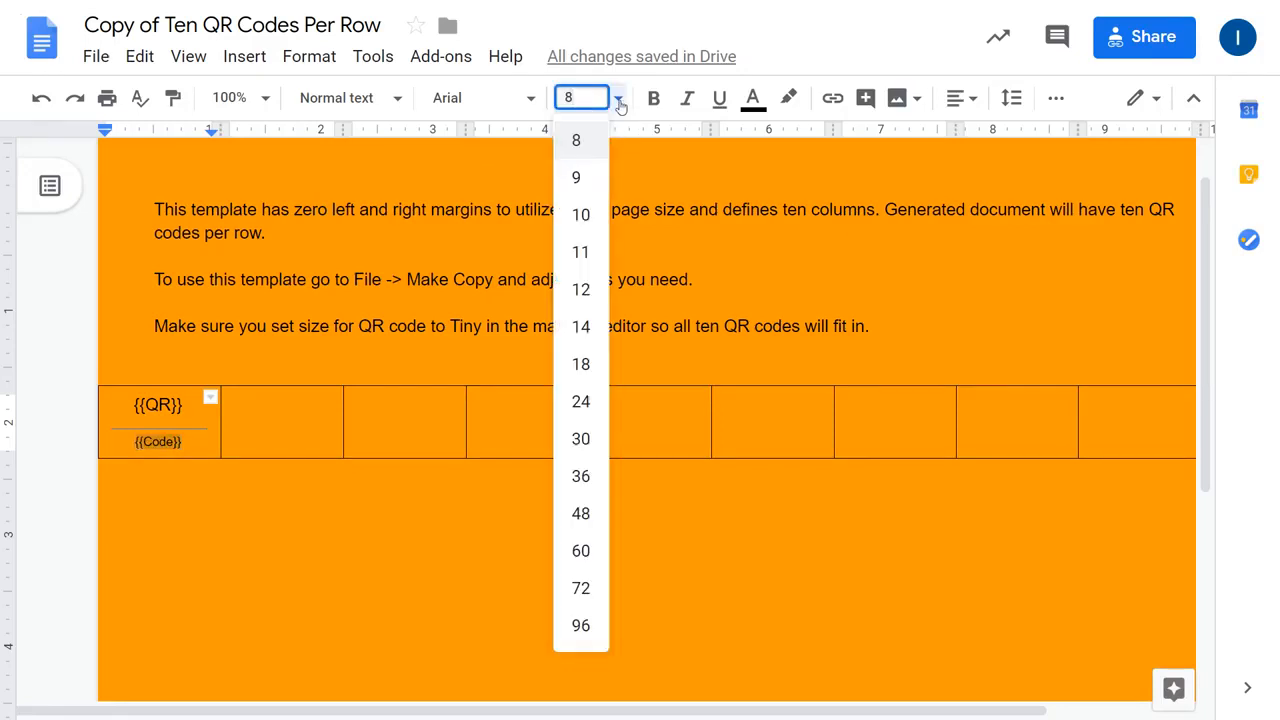
click(584, 289)
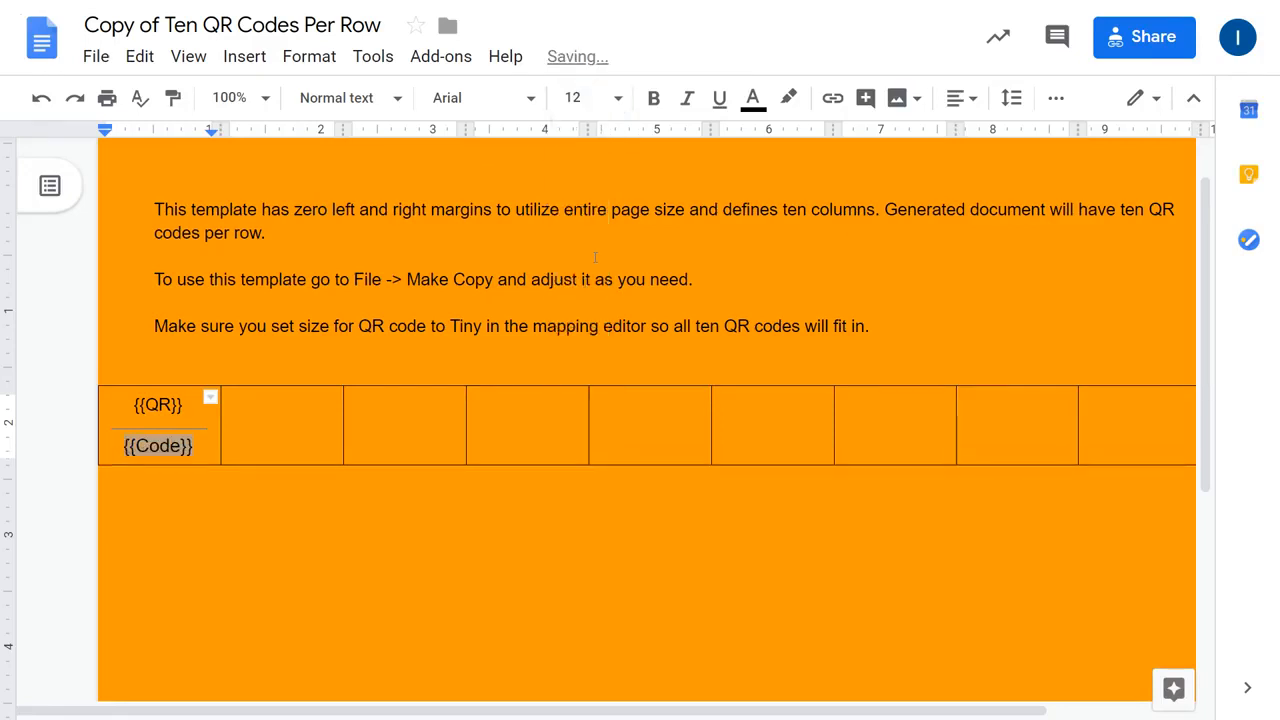
click(595, 257)
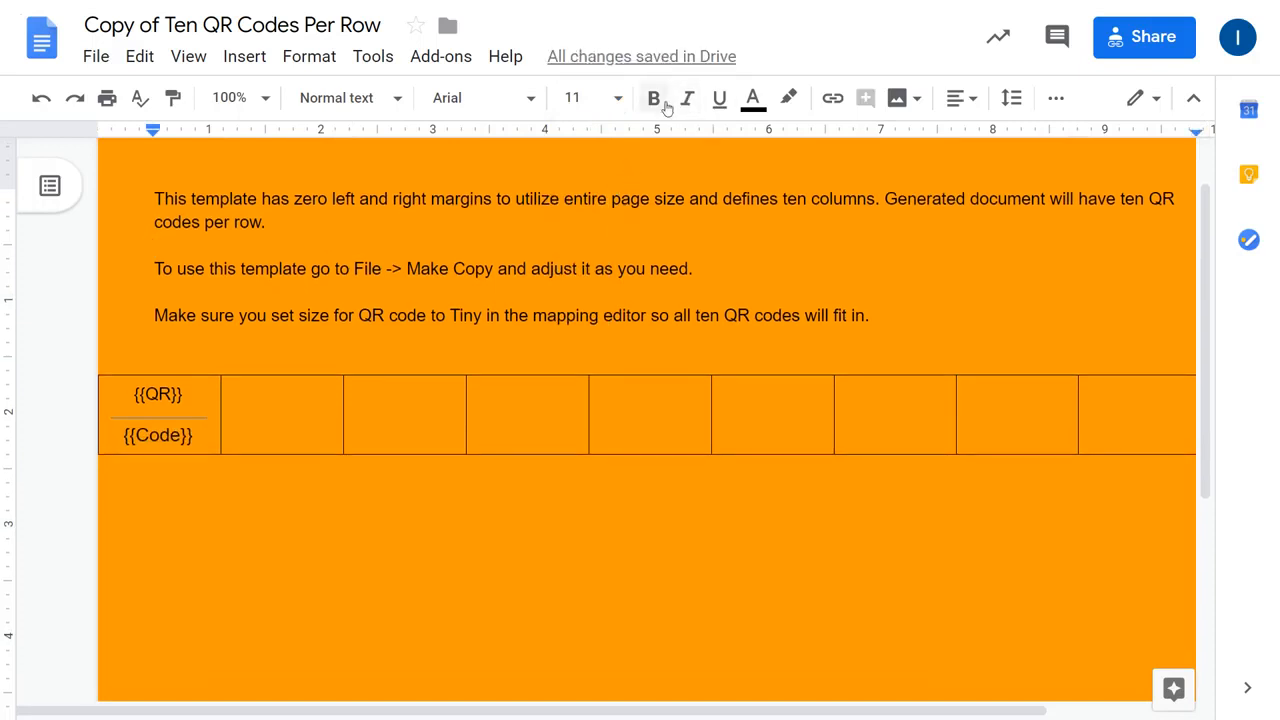
click(199, 450)
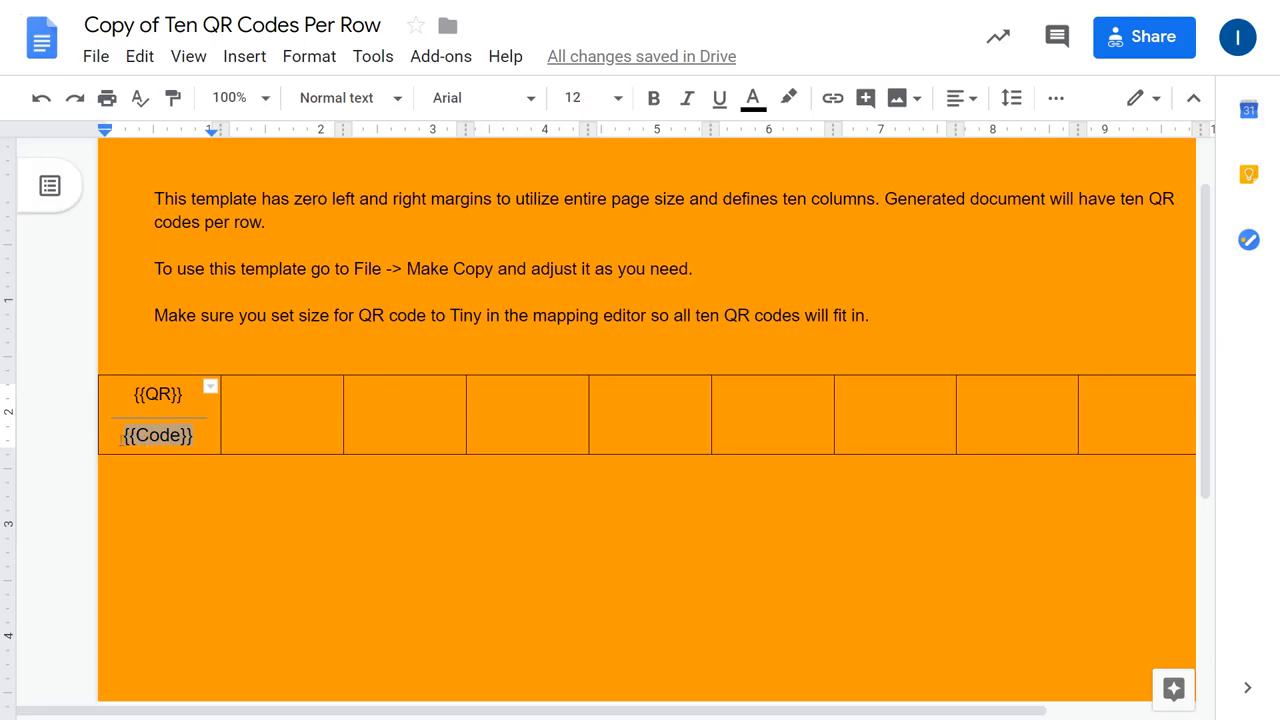
click(647, 104)
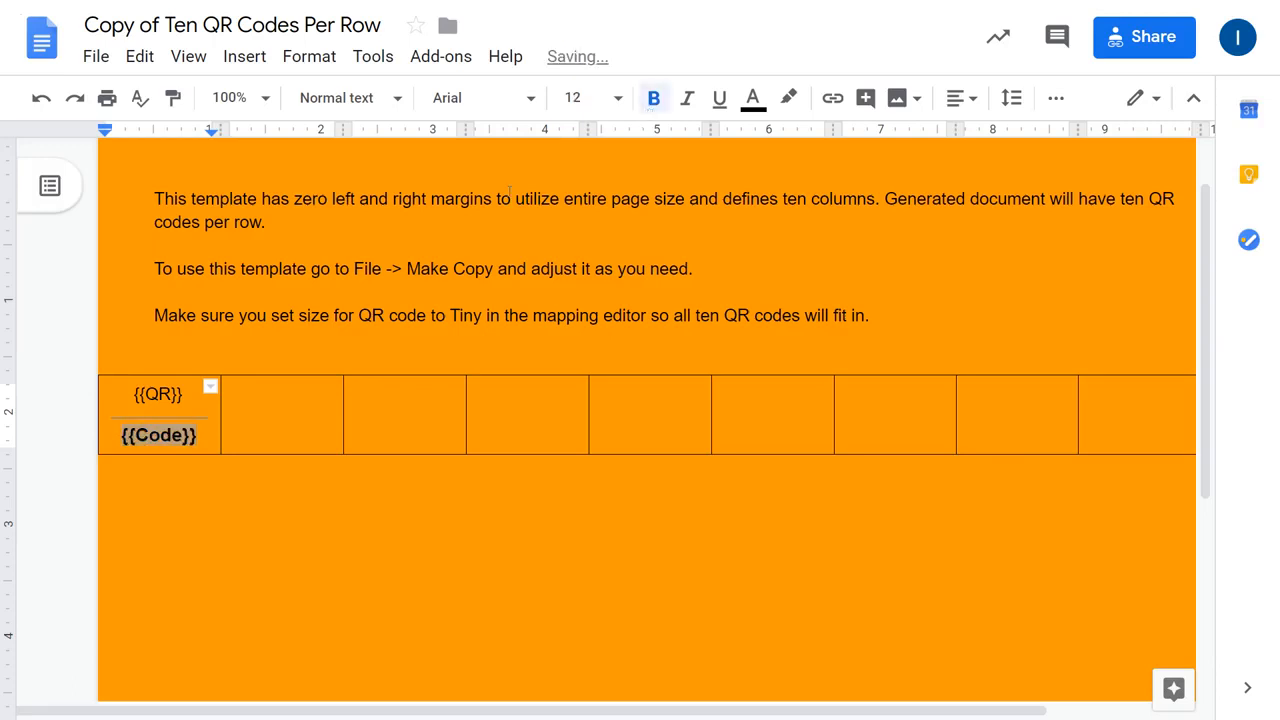
click(376, 297)
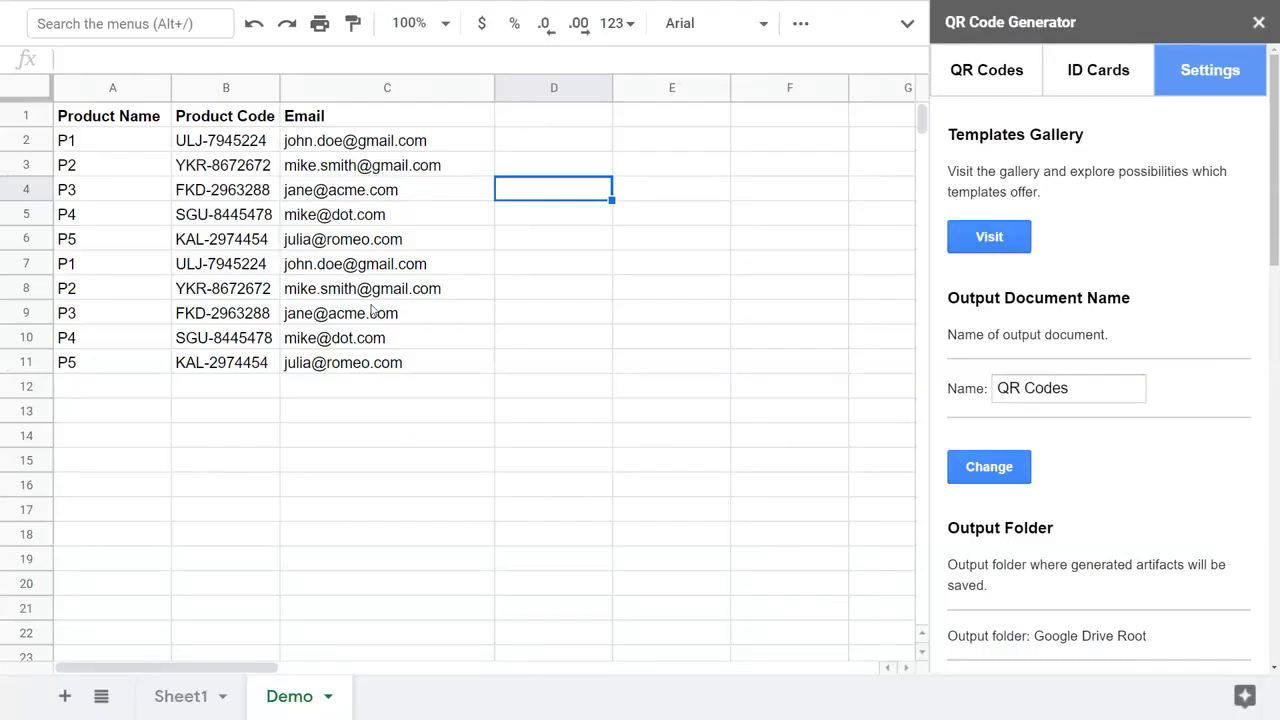
Step: In the Google Sheets QR Code Generator add-on, load "Copy of Ten QR Codes Per Row" as the QR codes template
click(968, 78)
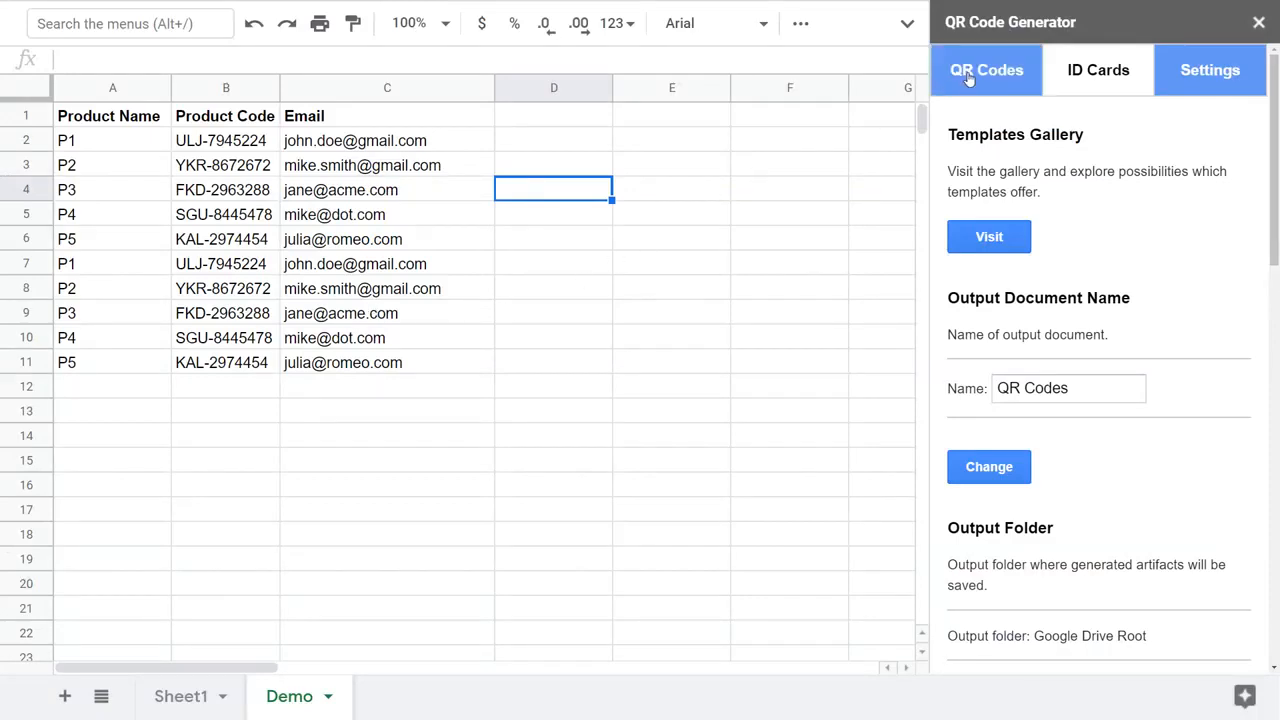
scroll(983, 502, down, 1)
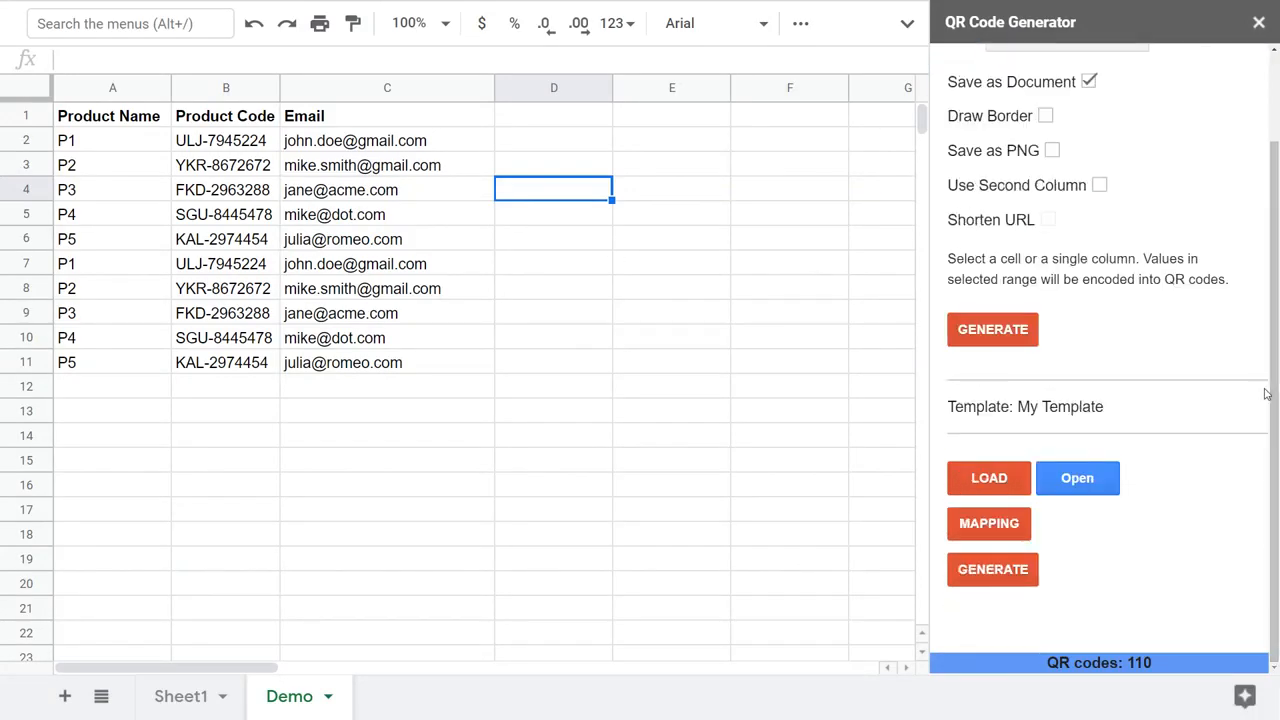
click(986, 490)
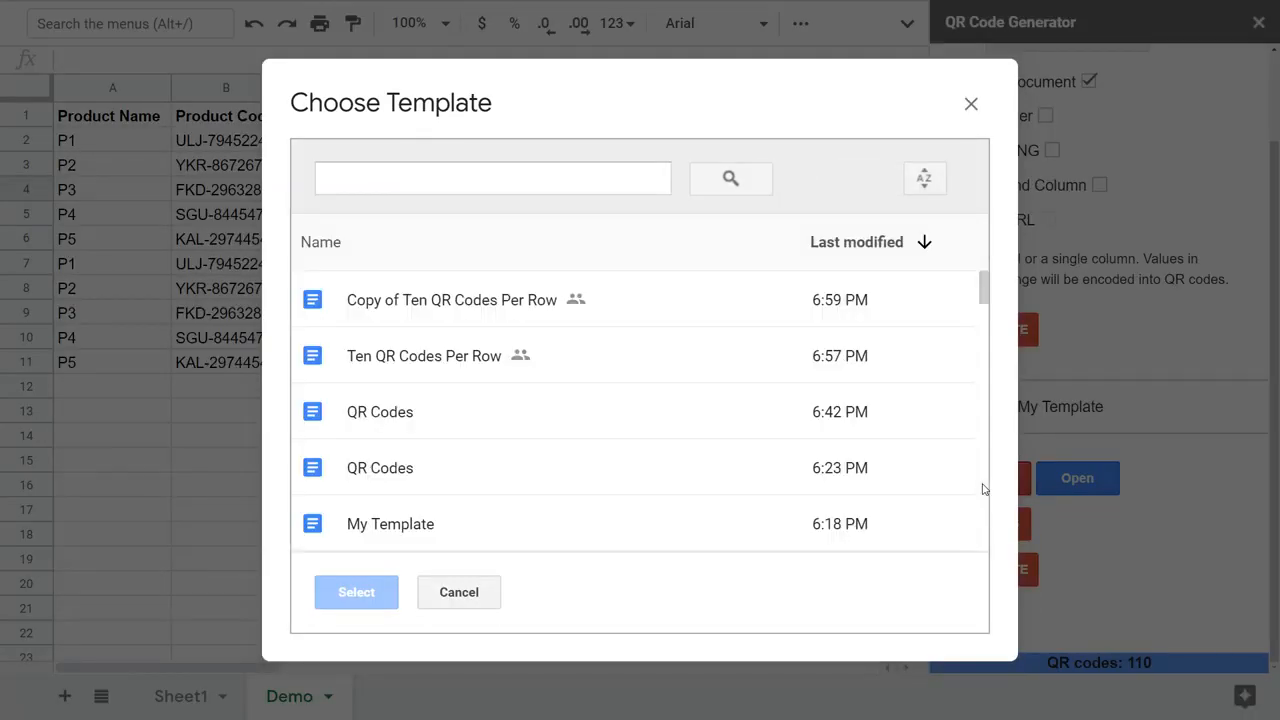
click(555, 307)
click(354, 592)
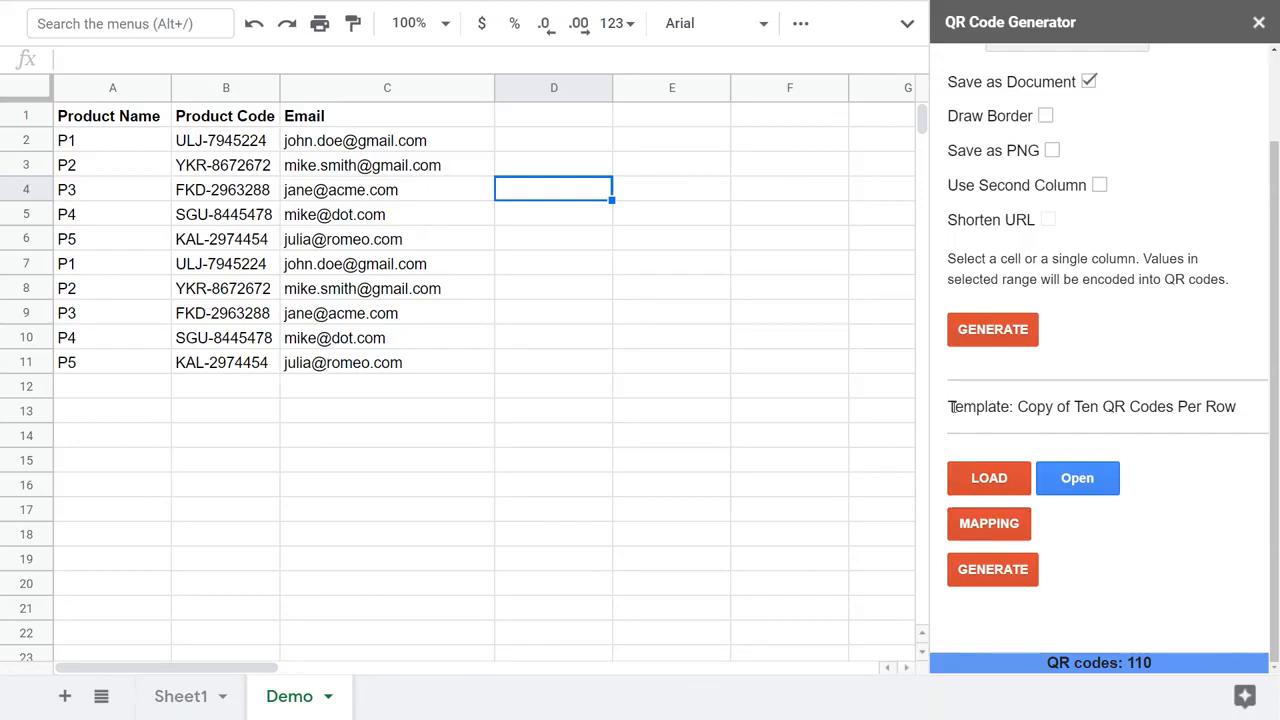
drag(951, 406, 1248, 406)
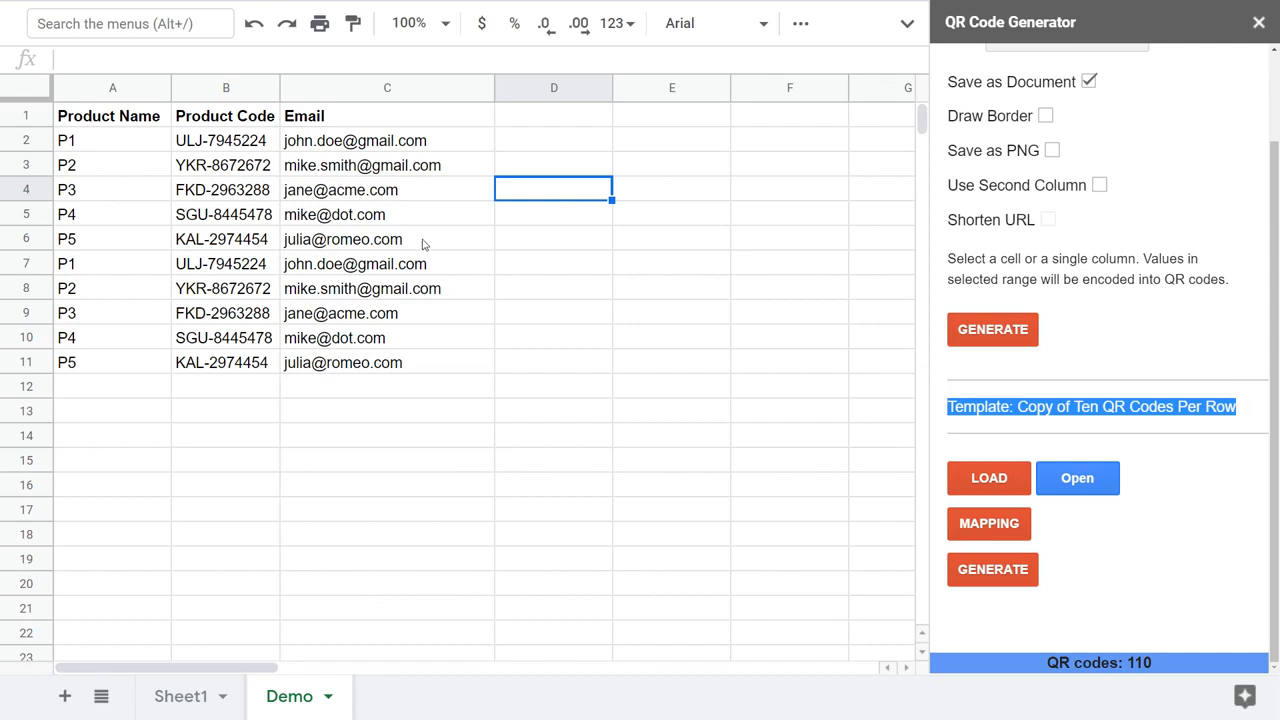
click(380, 239)
drag(132, 150, 343, 366)
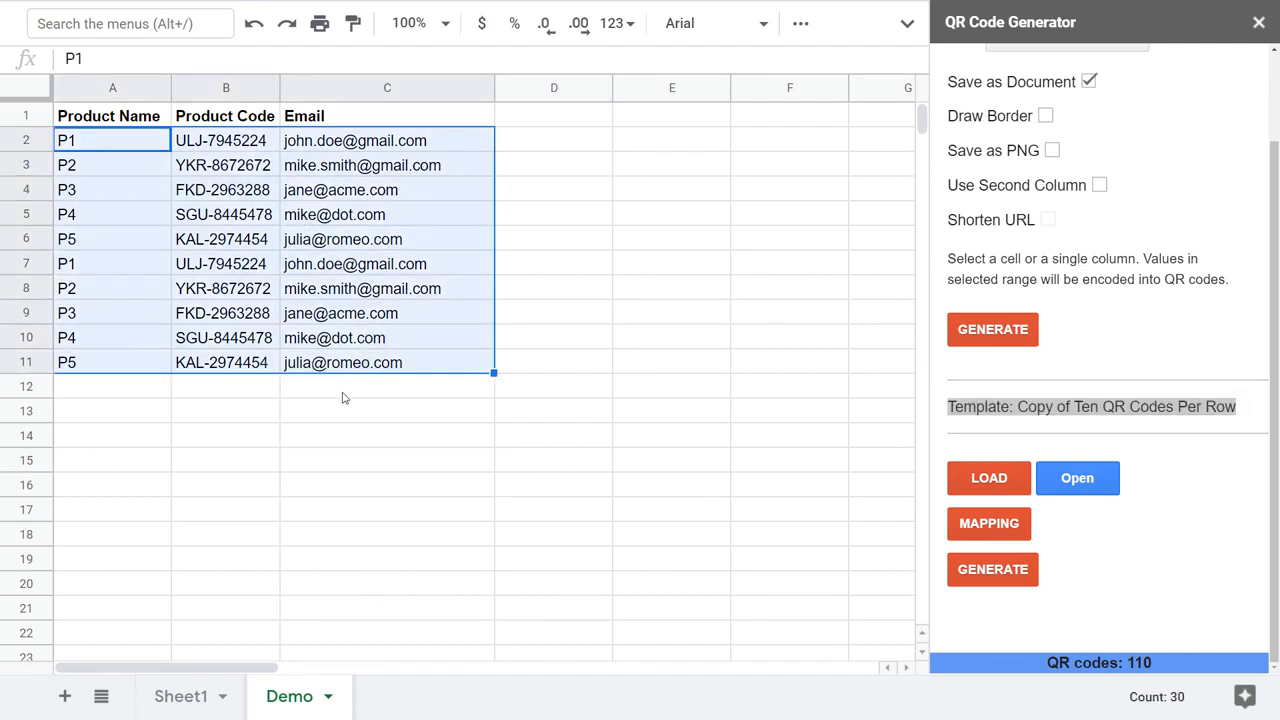
click(343, 396)
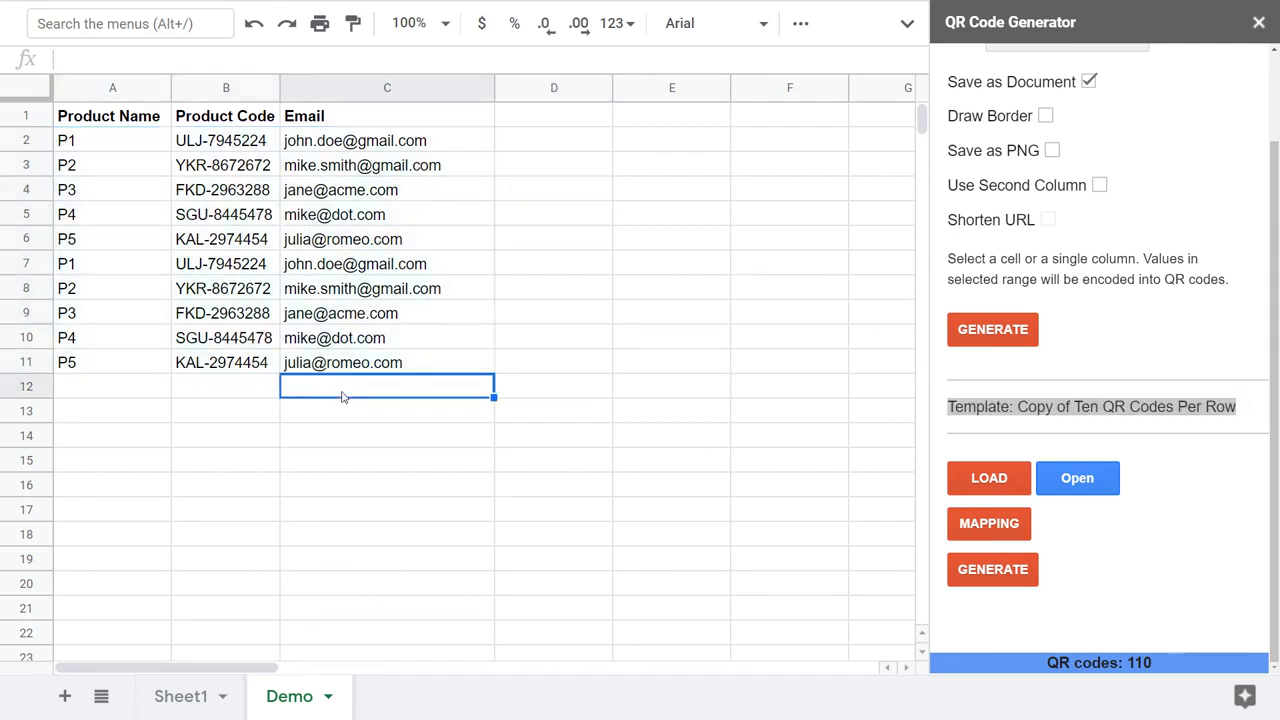
click(1005, 400)
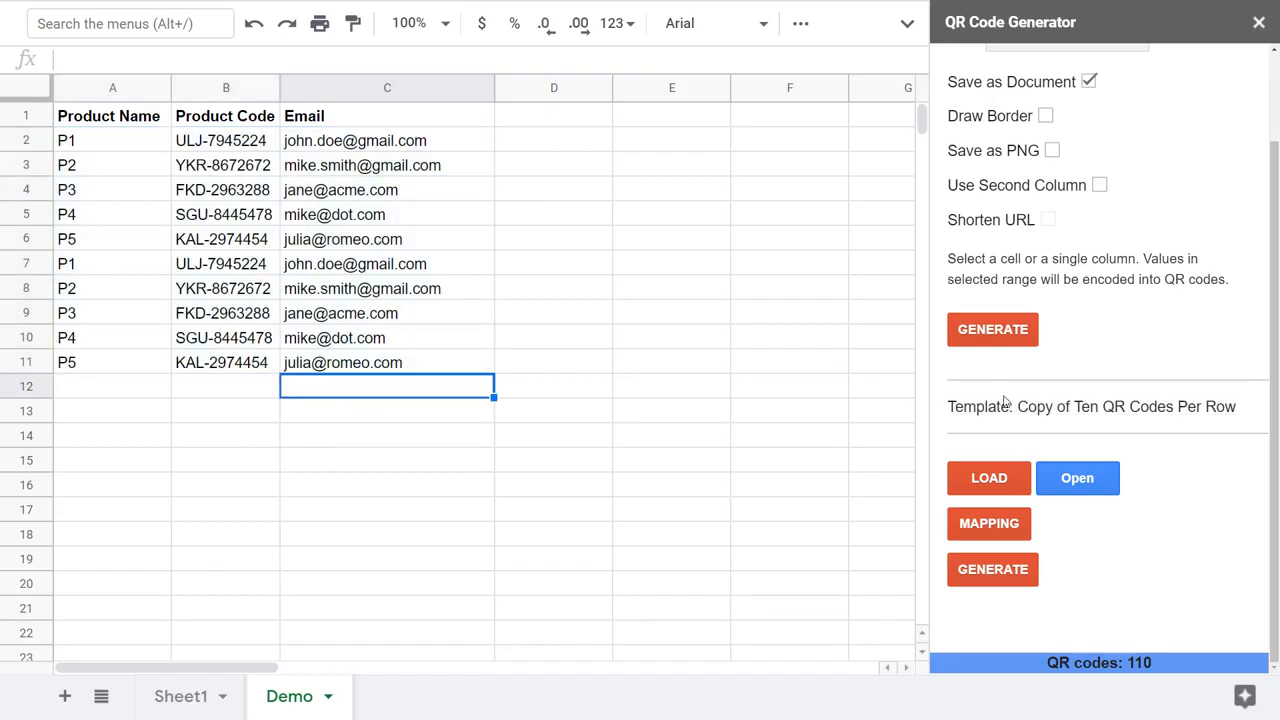
Step: Open the template's mapping editor, dismiss its notice and set the {{QR}} tag's source column to Product Code
click(999, 524)
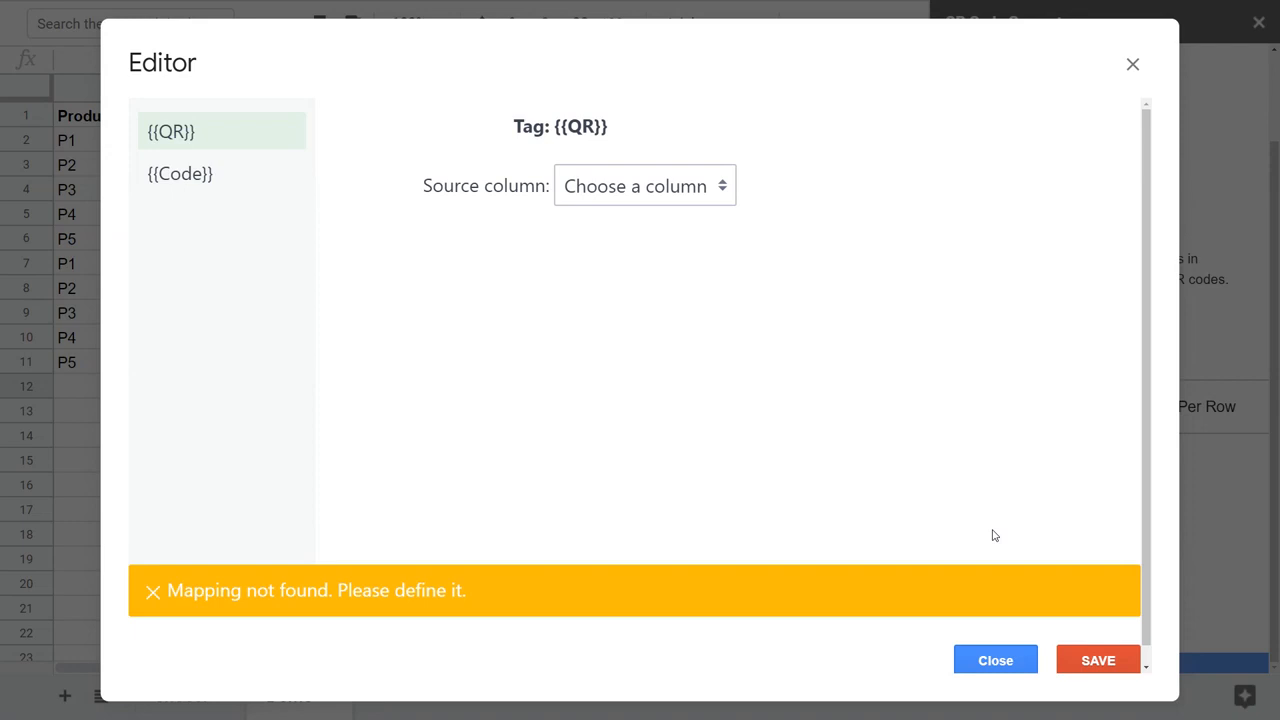
click(155, 594)
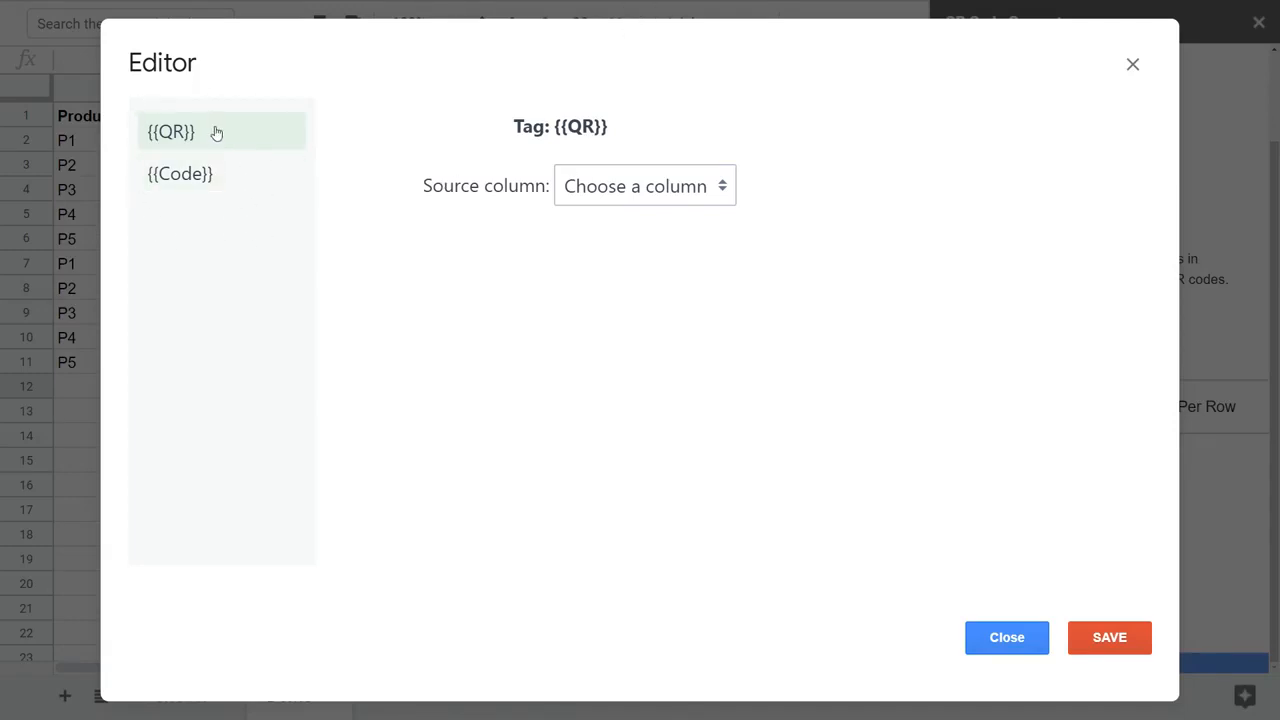
click(612, 188)
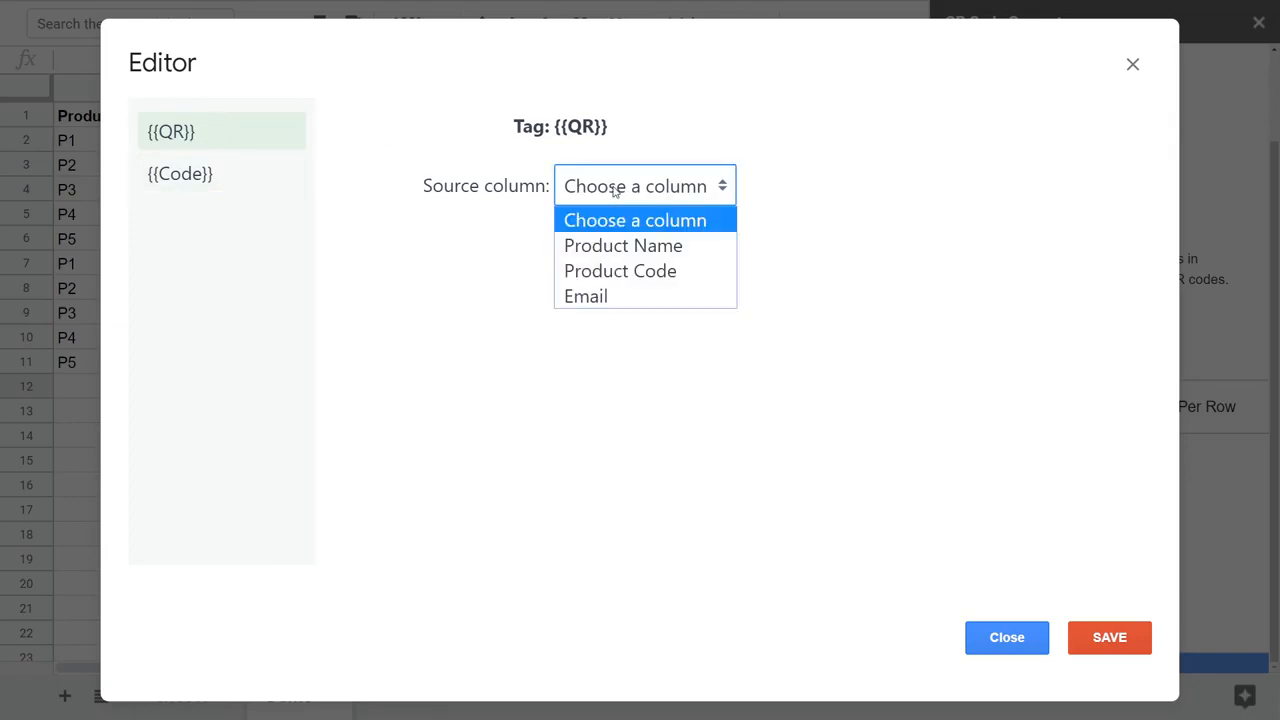
click(597, 274)
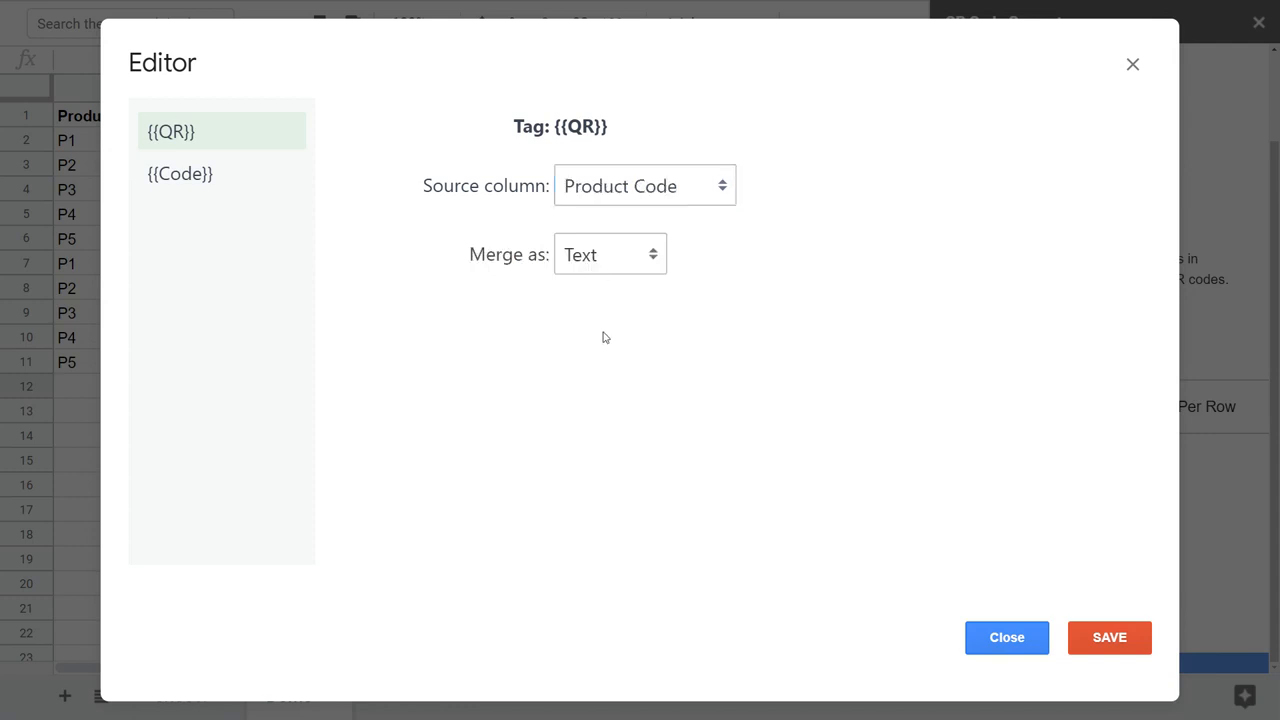
Step: Set the {{QR}} tag to merge as QR Code with size Tiny
click(608, 273)
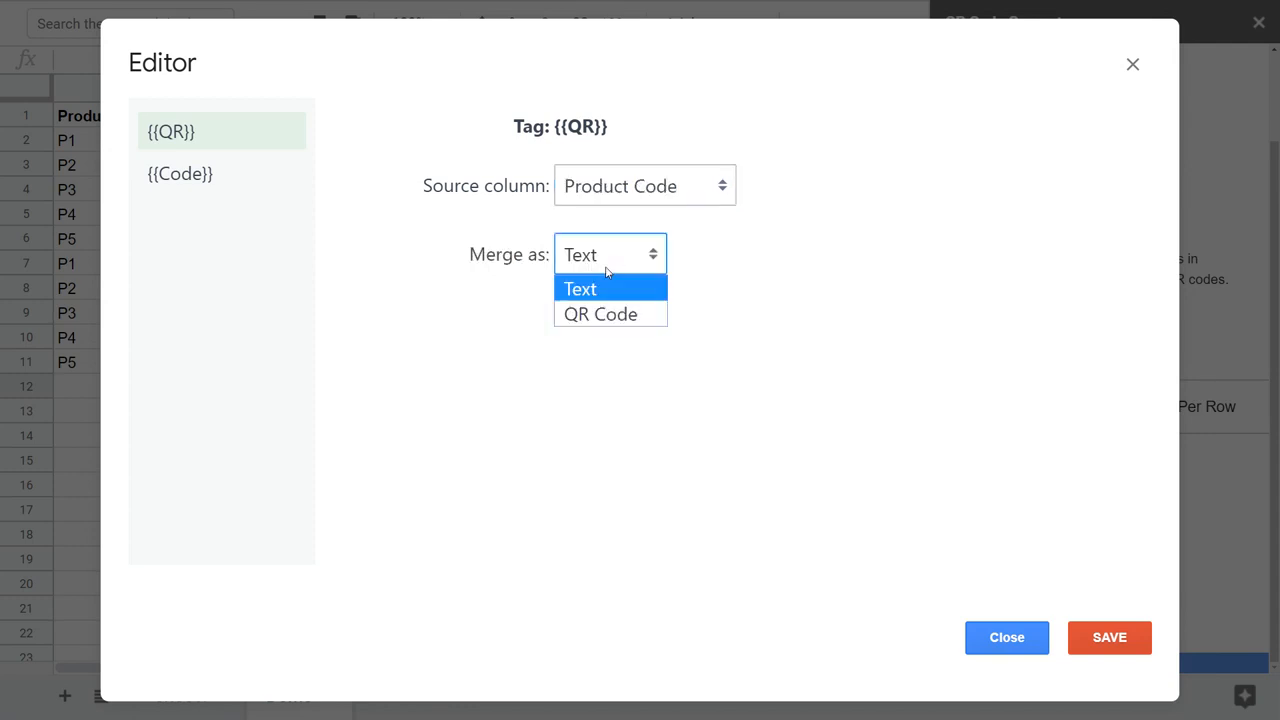
click(594, 318)
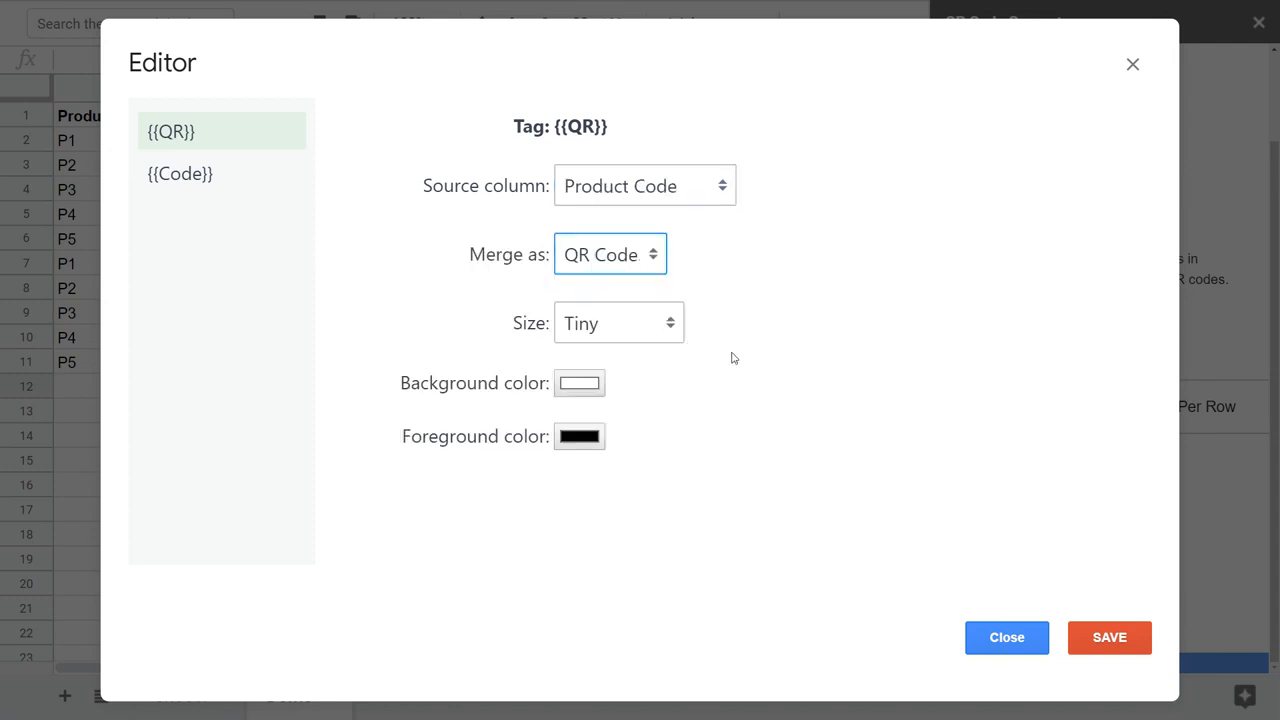
click(641, 331)
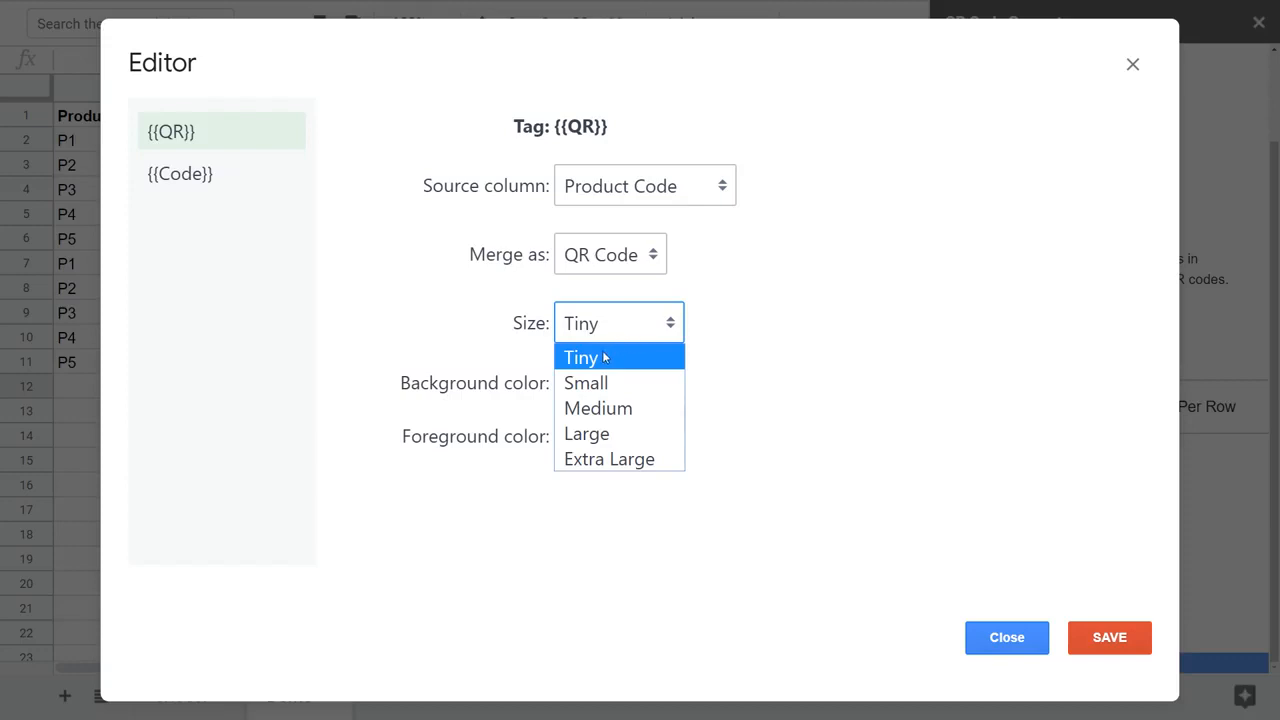
click(603, 357)
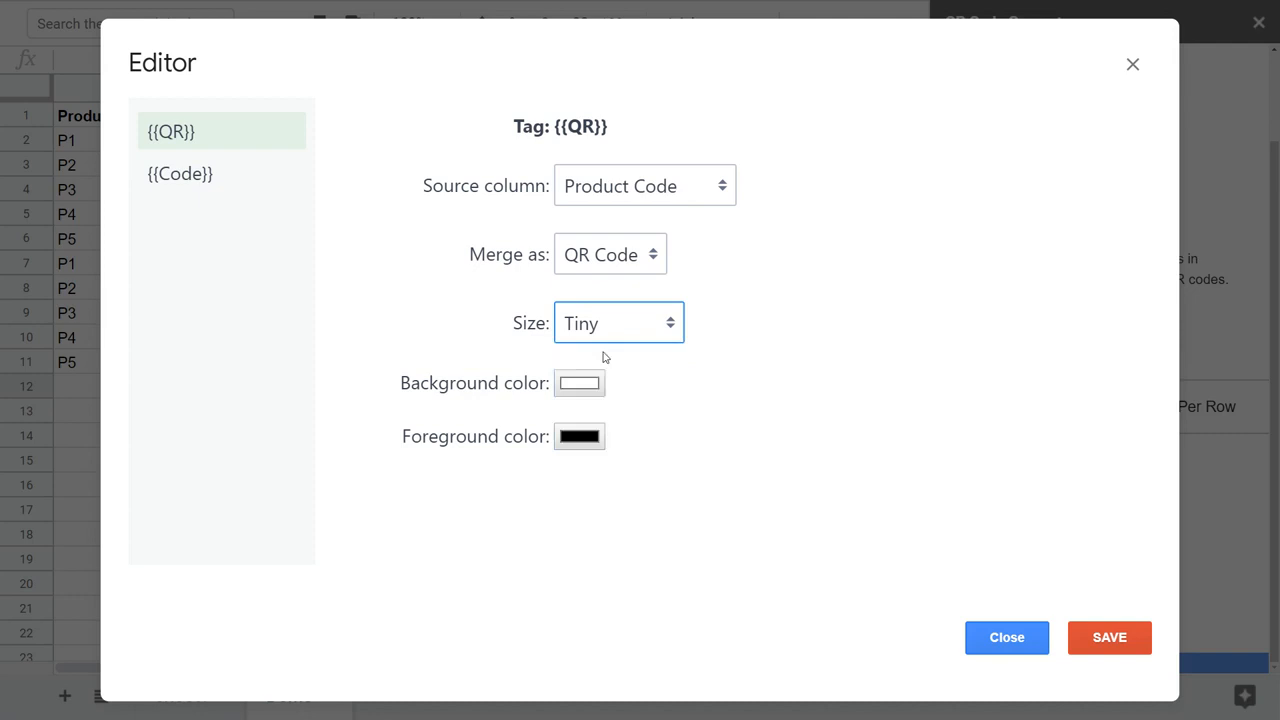
click(491, 339)
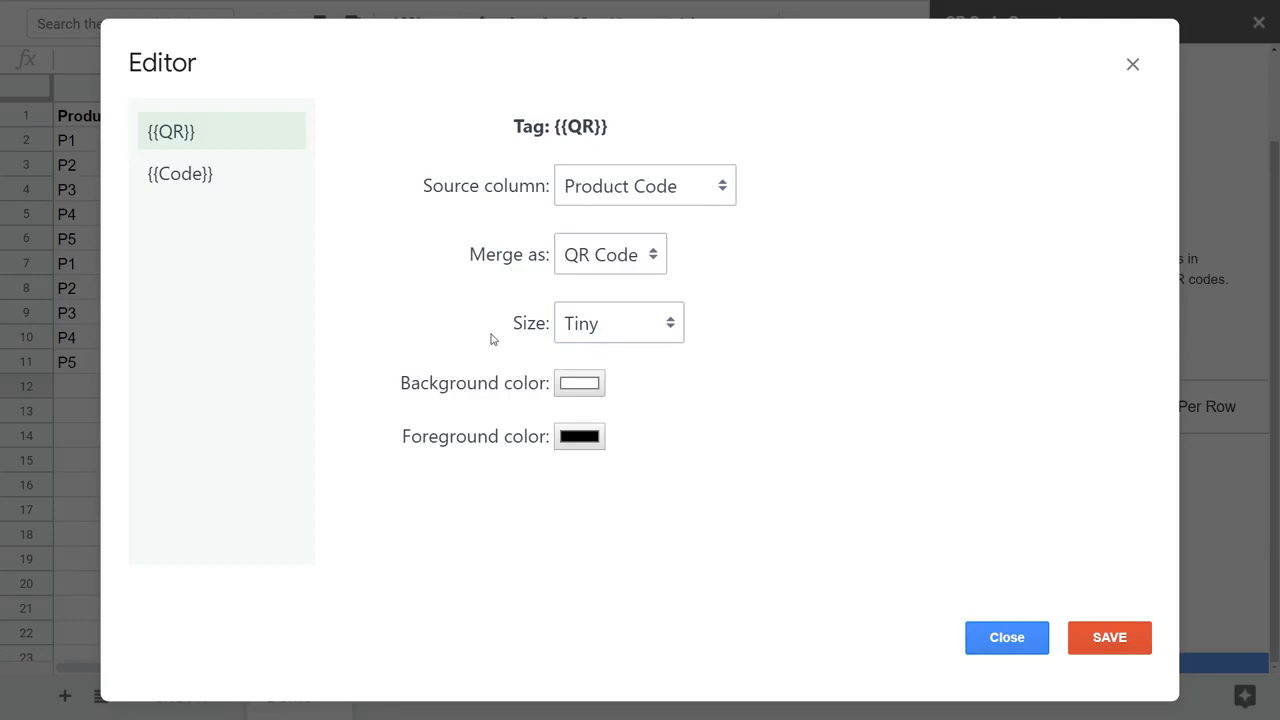
Step: Change the {{QR}} tag's background color to the light orange basic color
click(585, 390)
drag(143, 11, 297, 176)
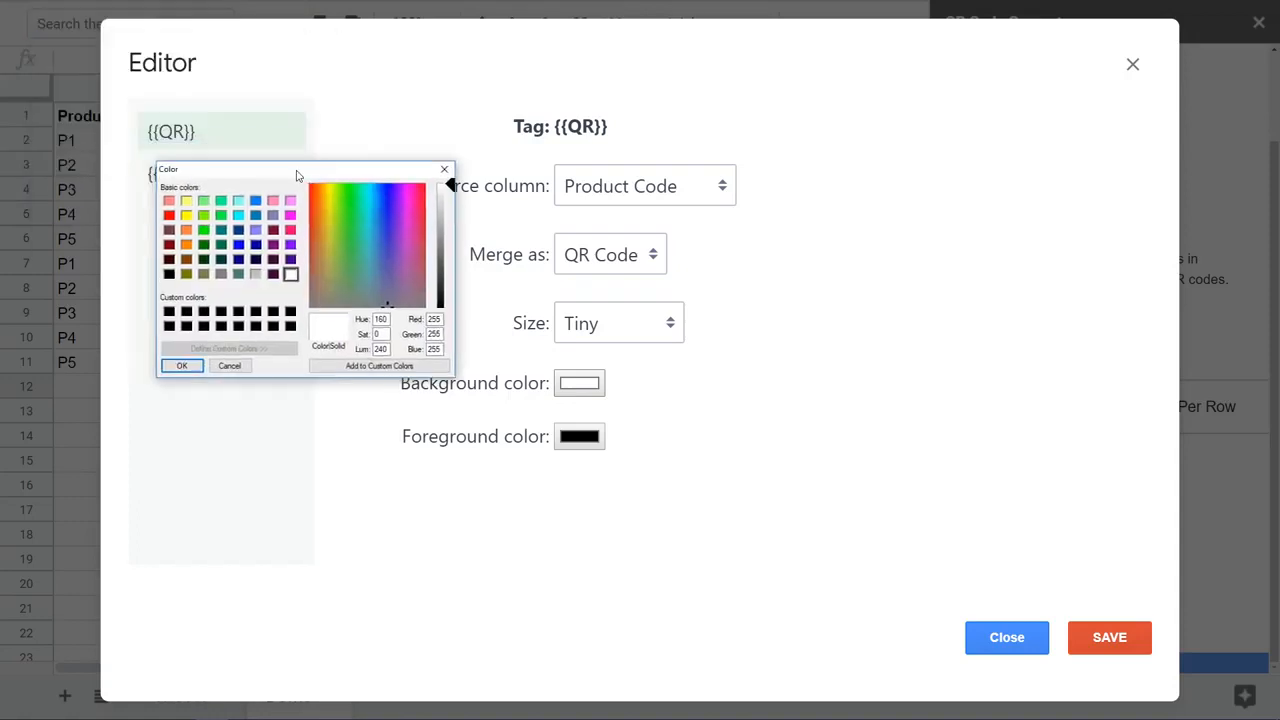
click(186, 230)
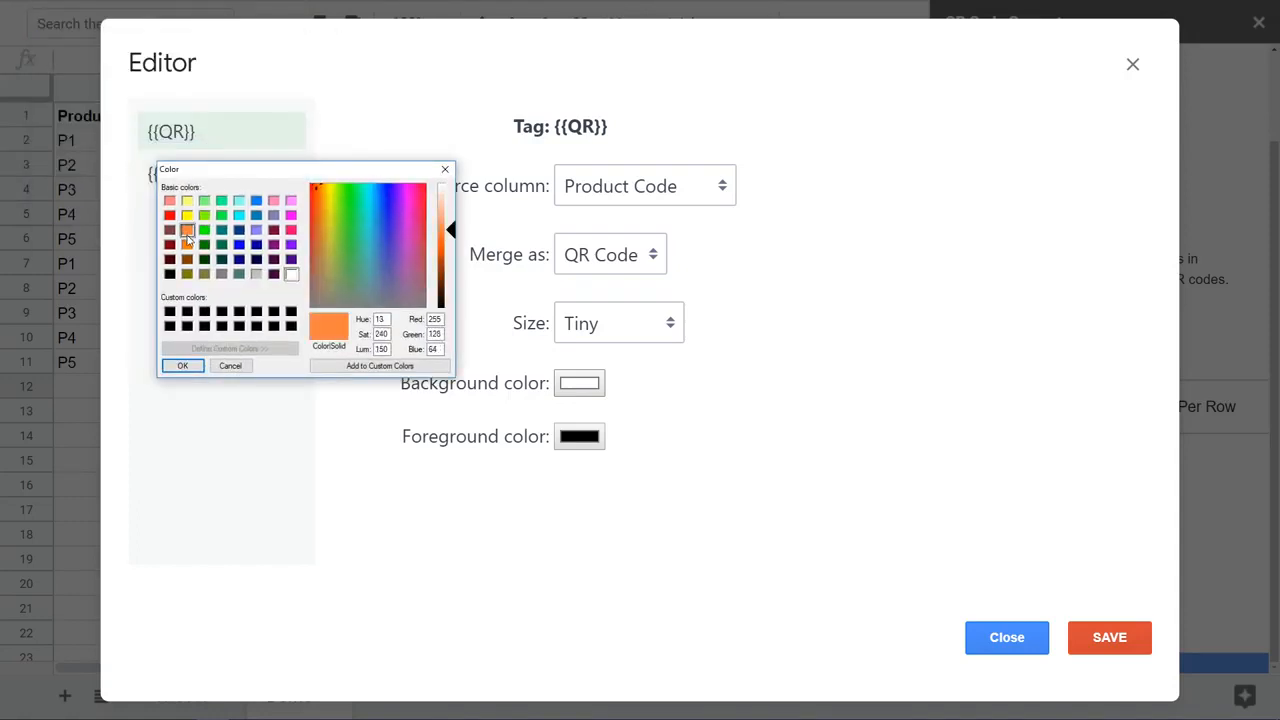
click(180, 366)
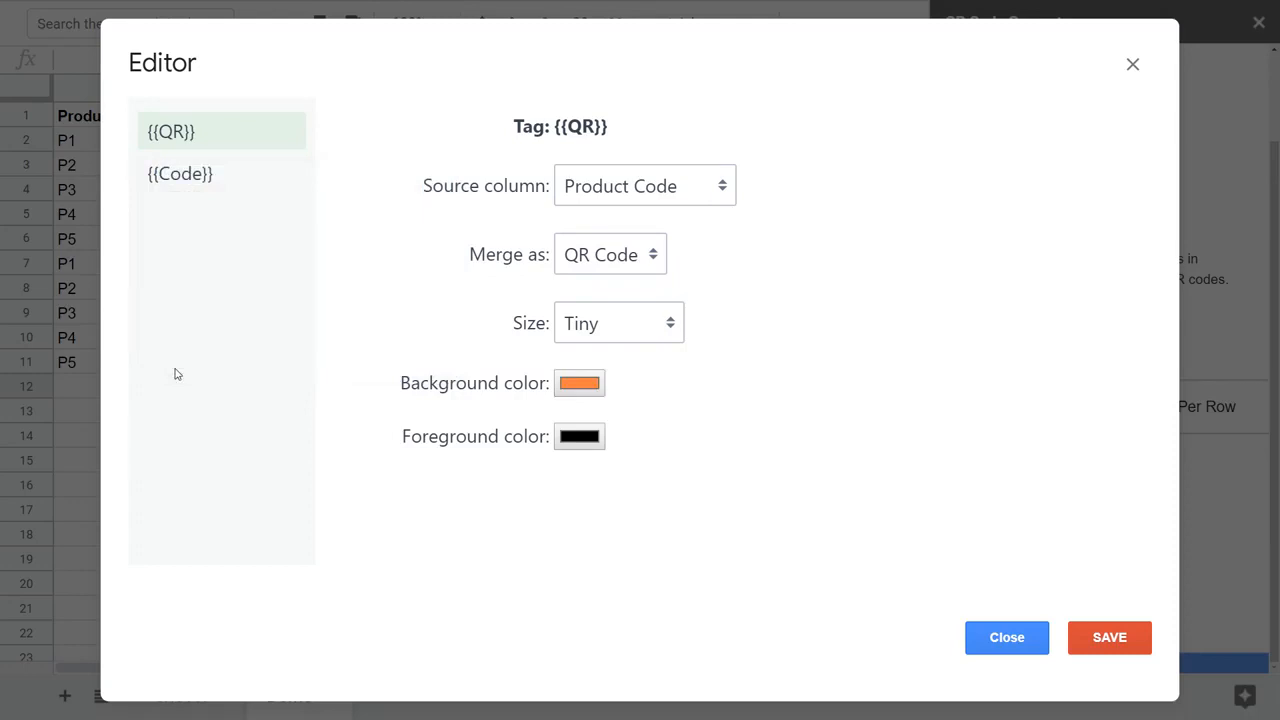
Step: Set the {{Code}} tag's source column to Product Code, keep it merged as Text, and save the mapping
click(220, 178)
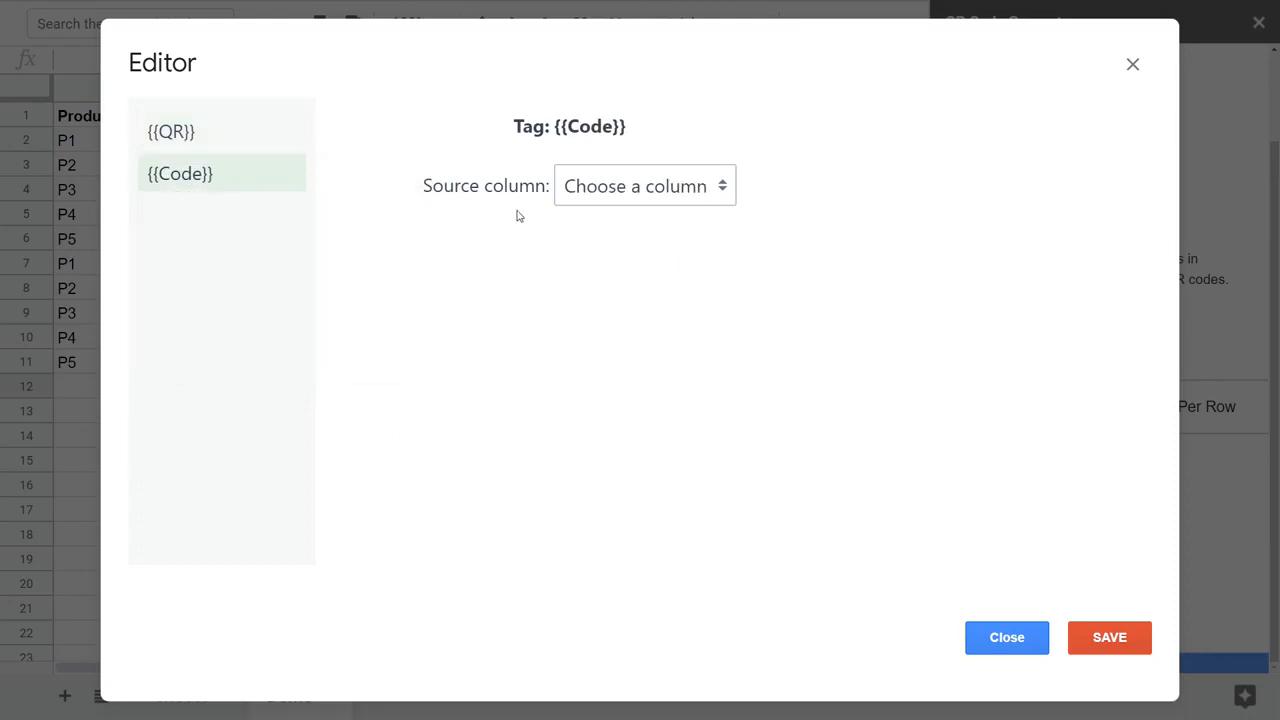
click(619, 197)
click(601, 271)
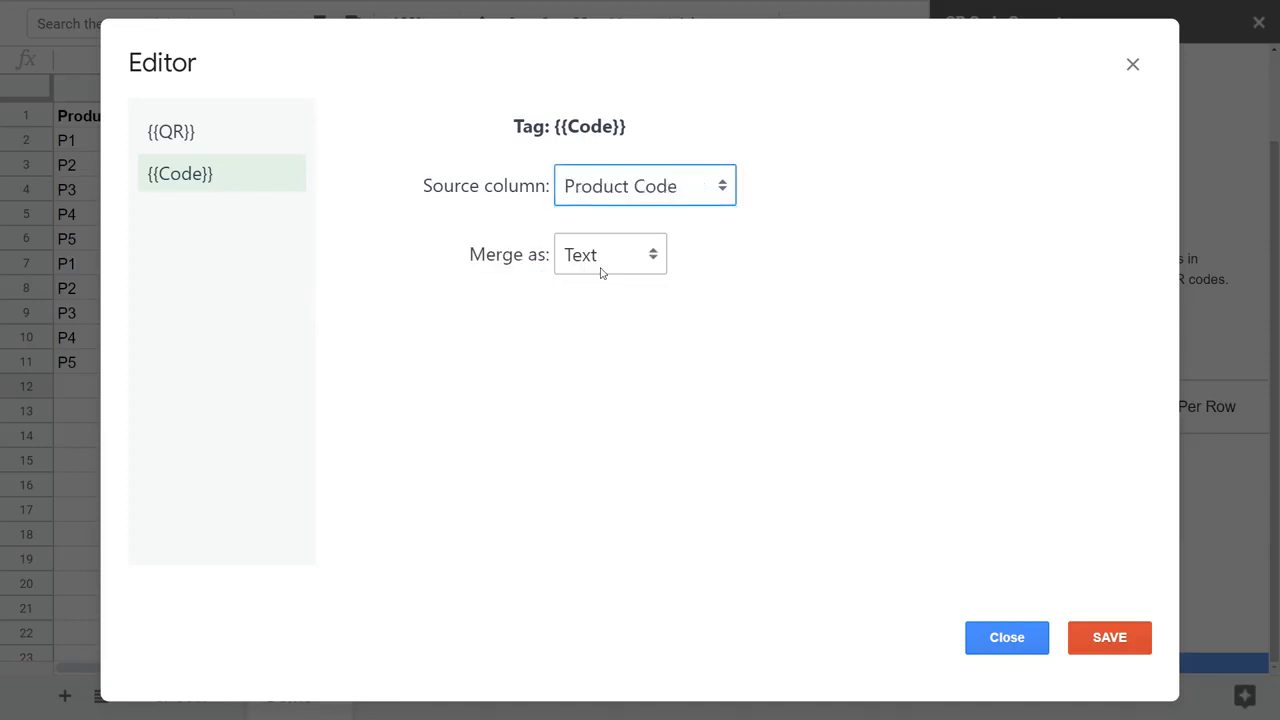
click(541, 223)
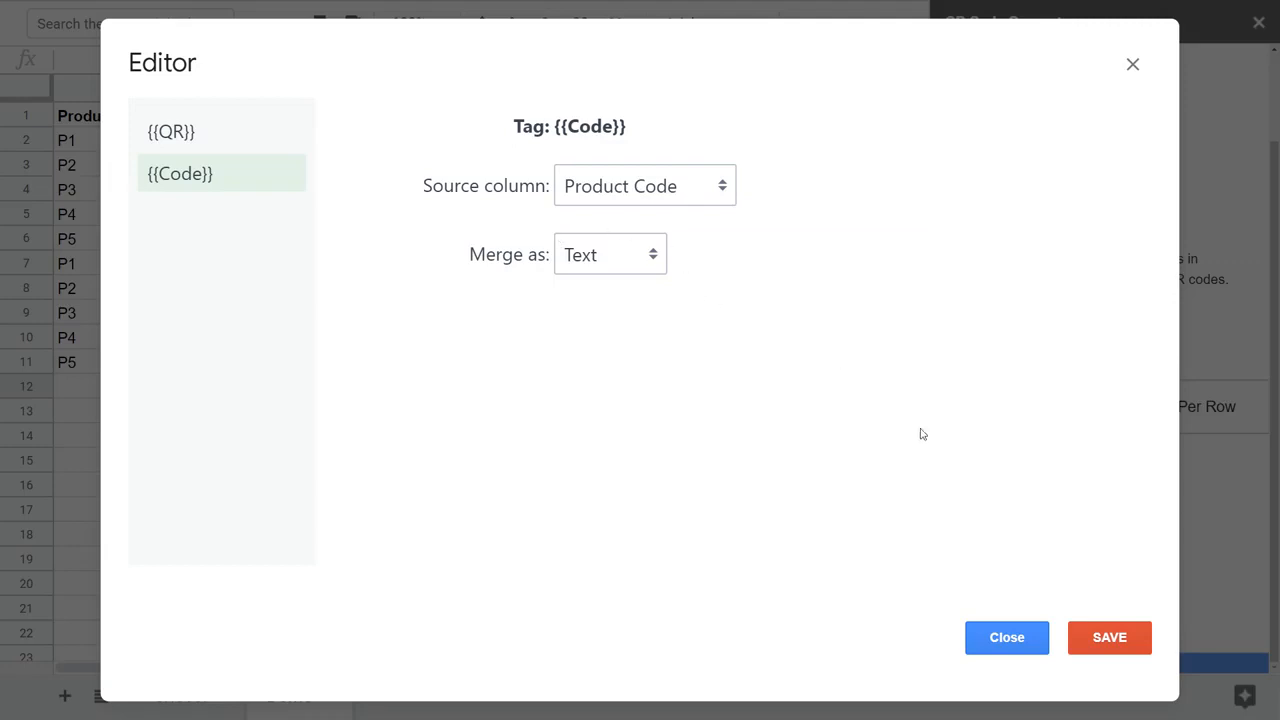
click(1098, 638)
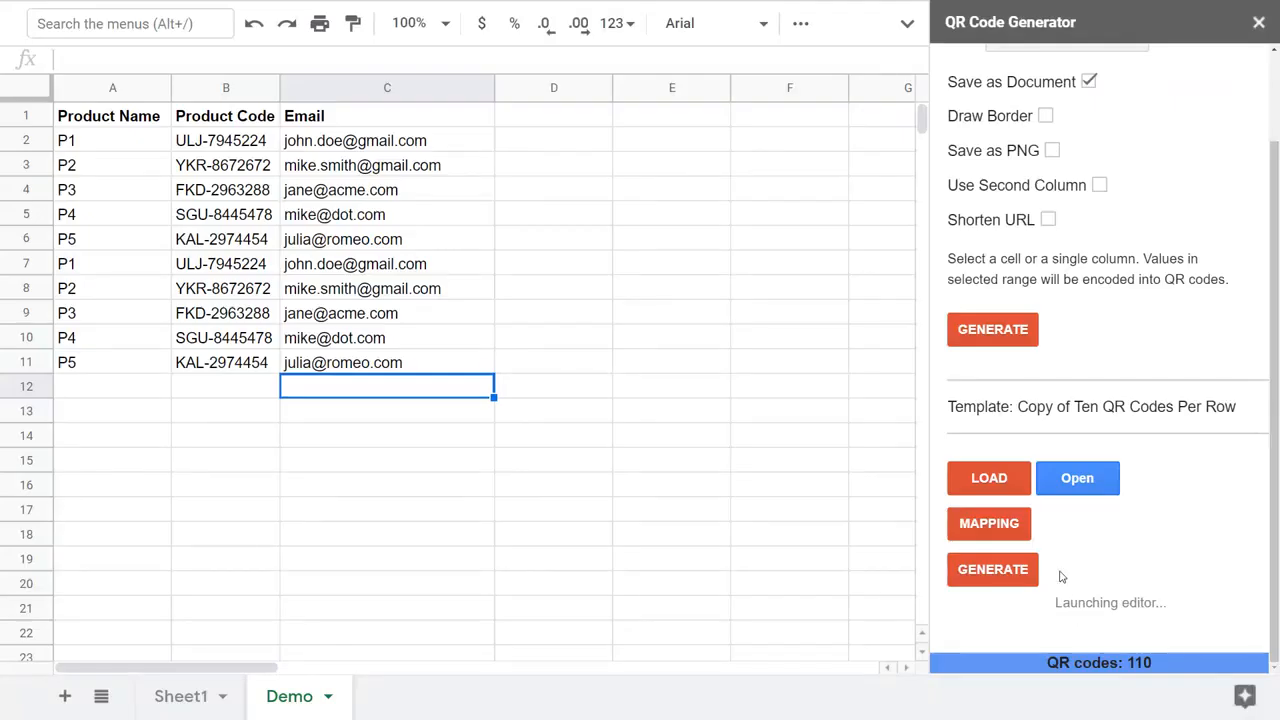
Step: Generate the QR codes document from the loaded "Copy of Ten QR Codes Per Row" template
click(1010, 571)
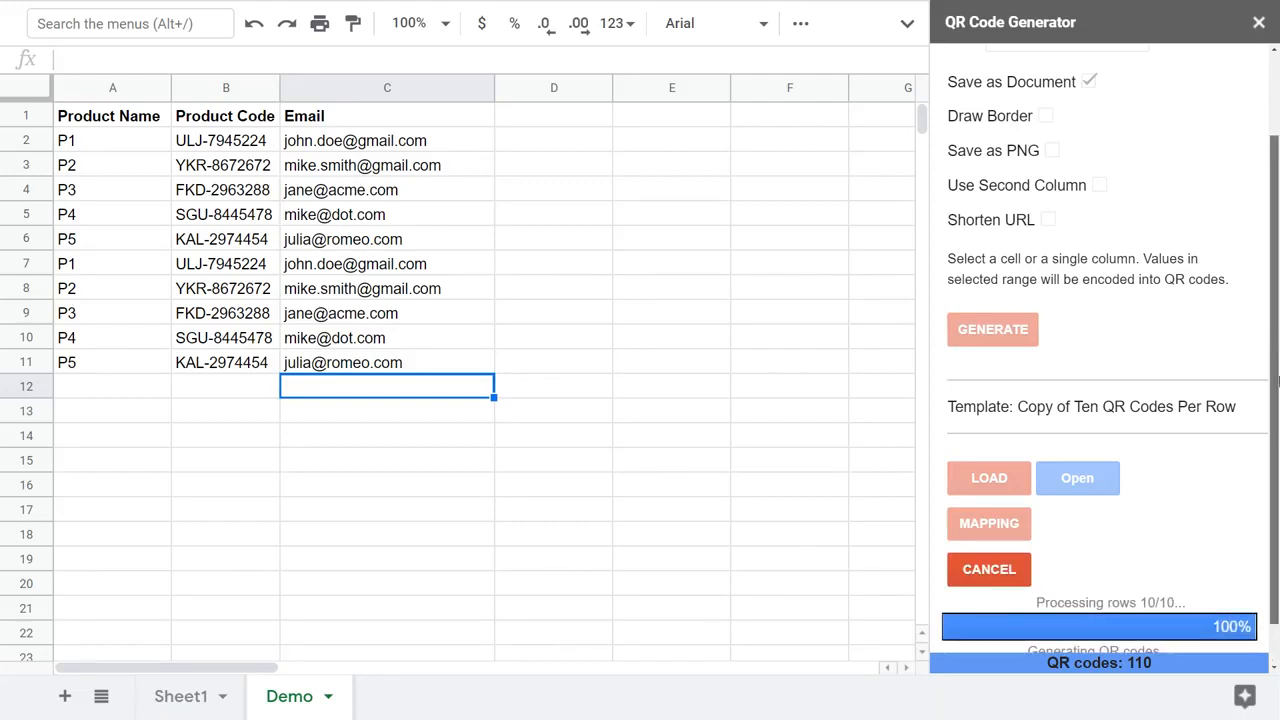
drag(1275, 350, 1275, 392)
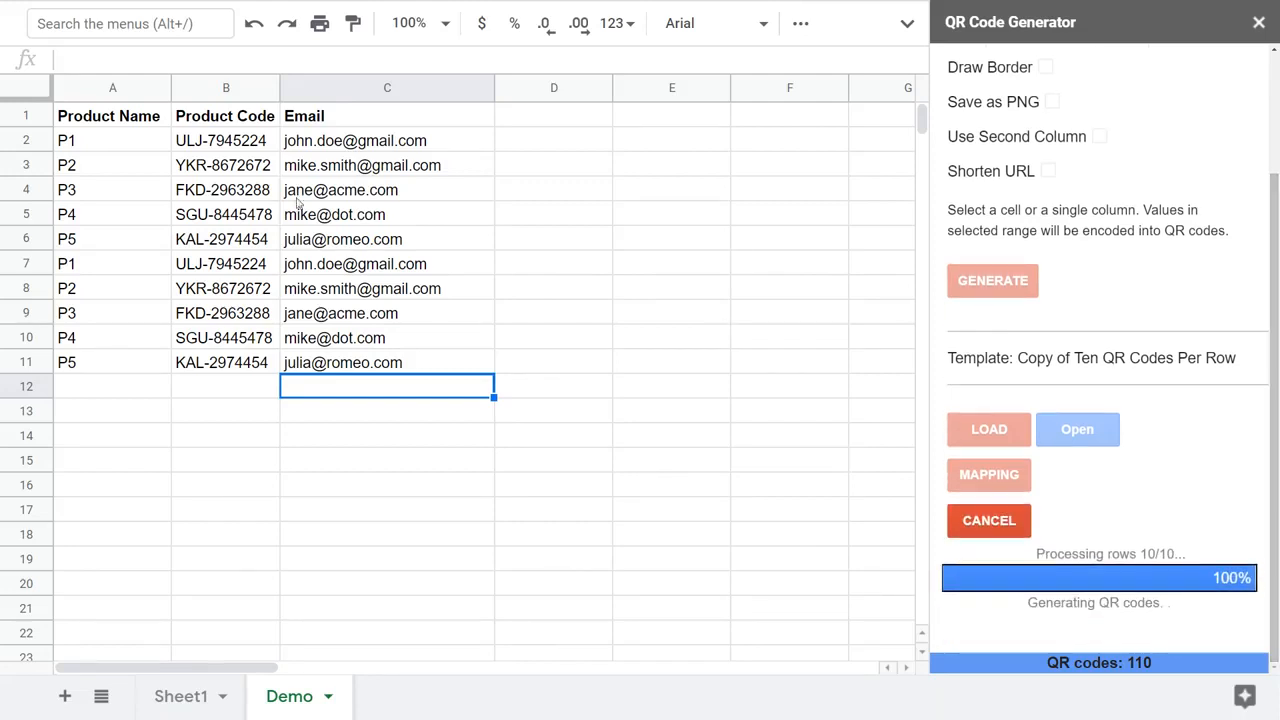
click(140, 146)
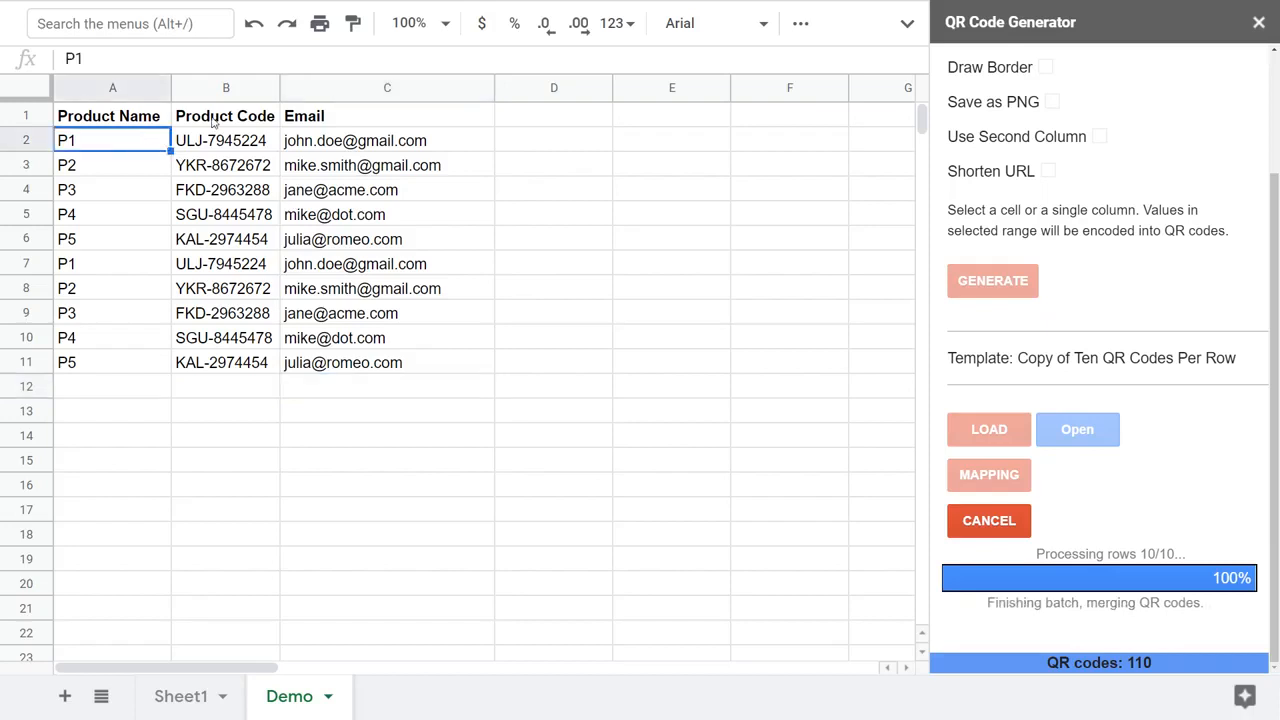
click(213, 82)
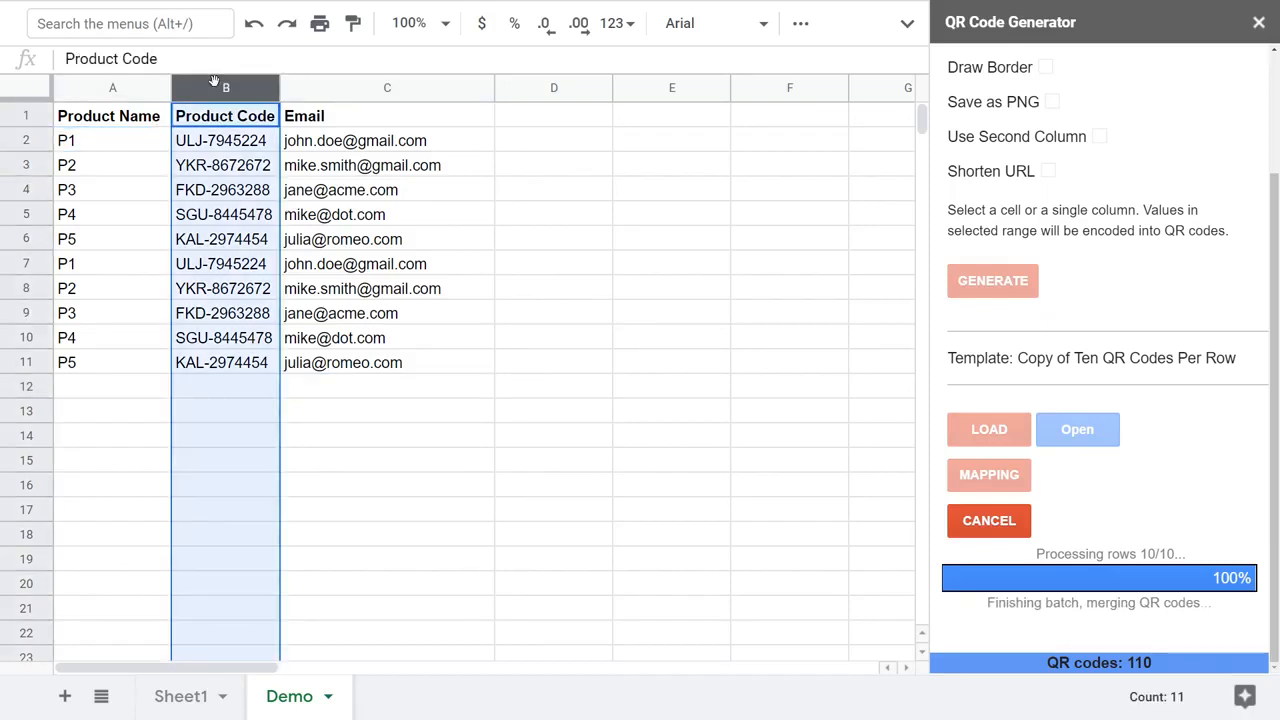
click(208, 146)
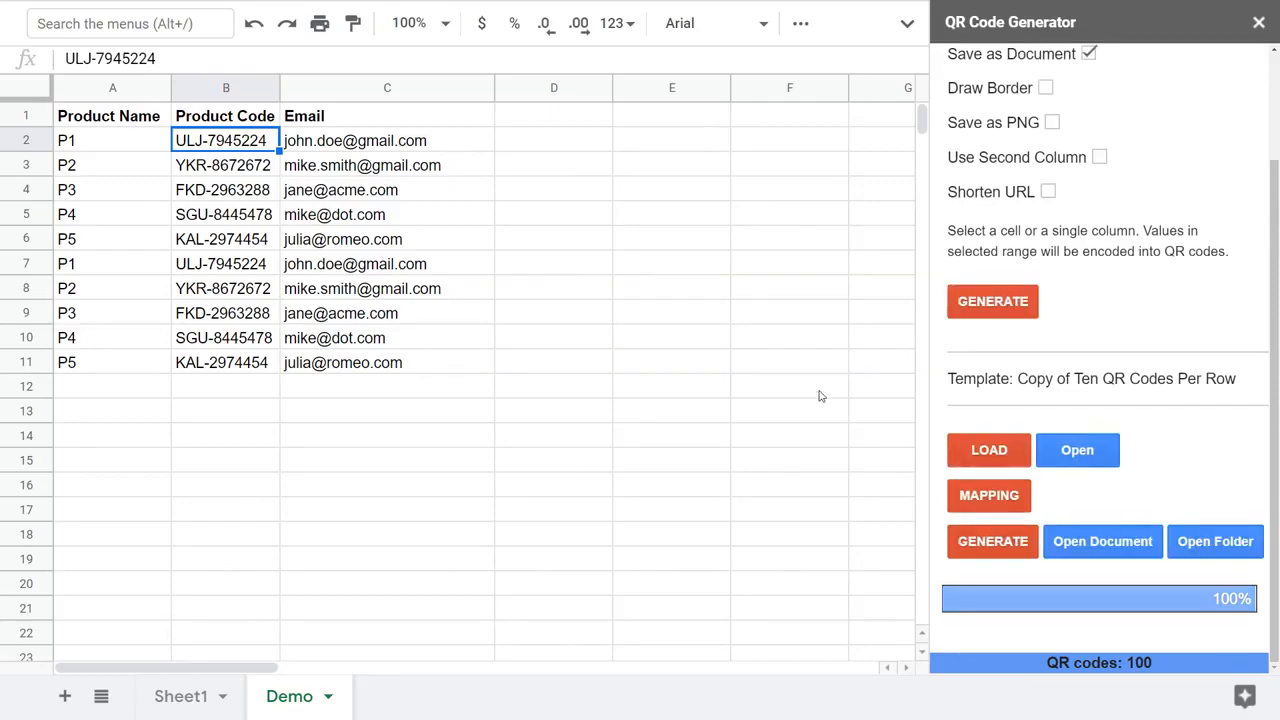
Step: Open the generated QR codes document and examine the full row of codes from one end to the other
click(1084, 574)
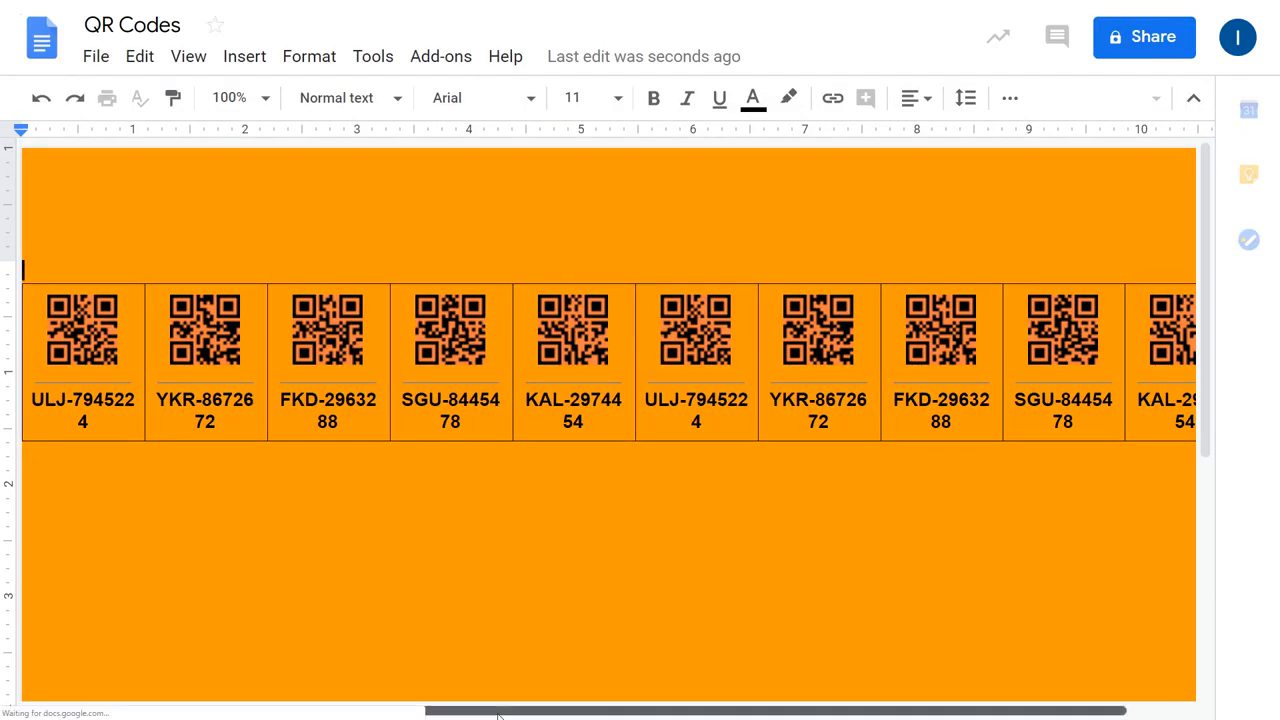
drag(668, 709, 730, 686)
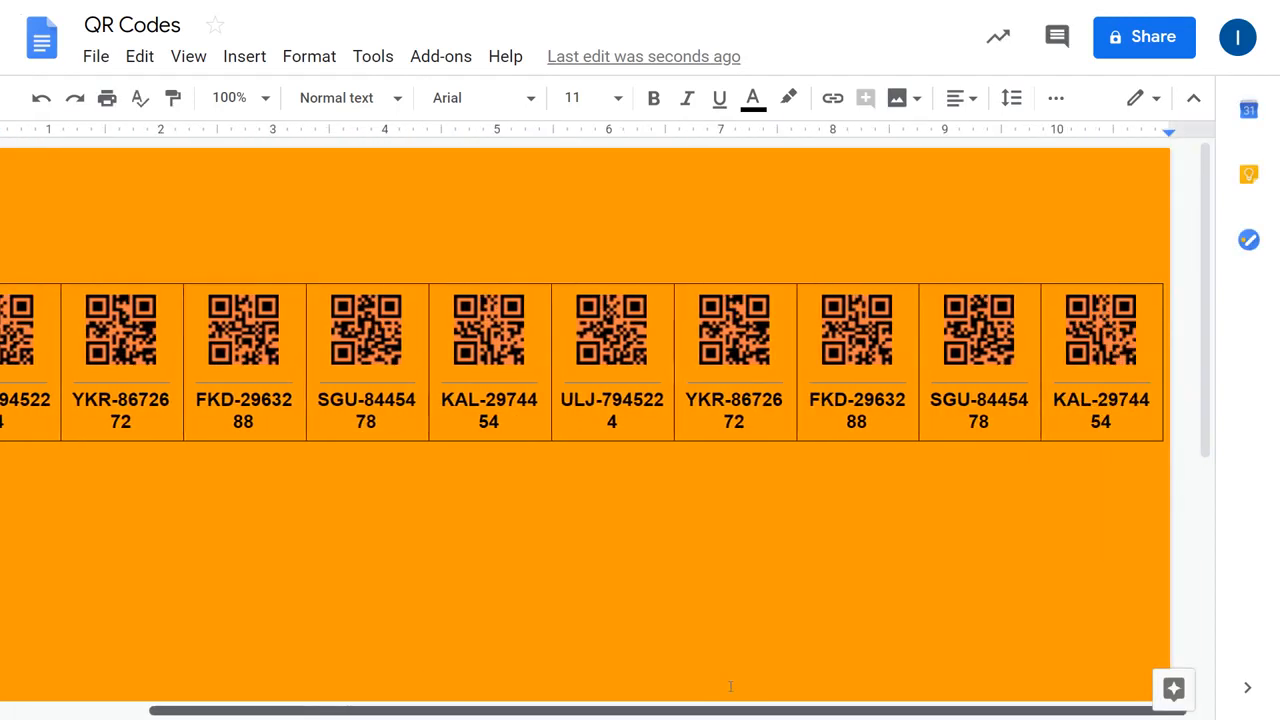
drag(622, 693, 553, 697)
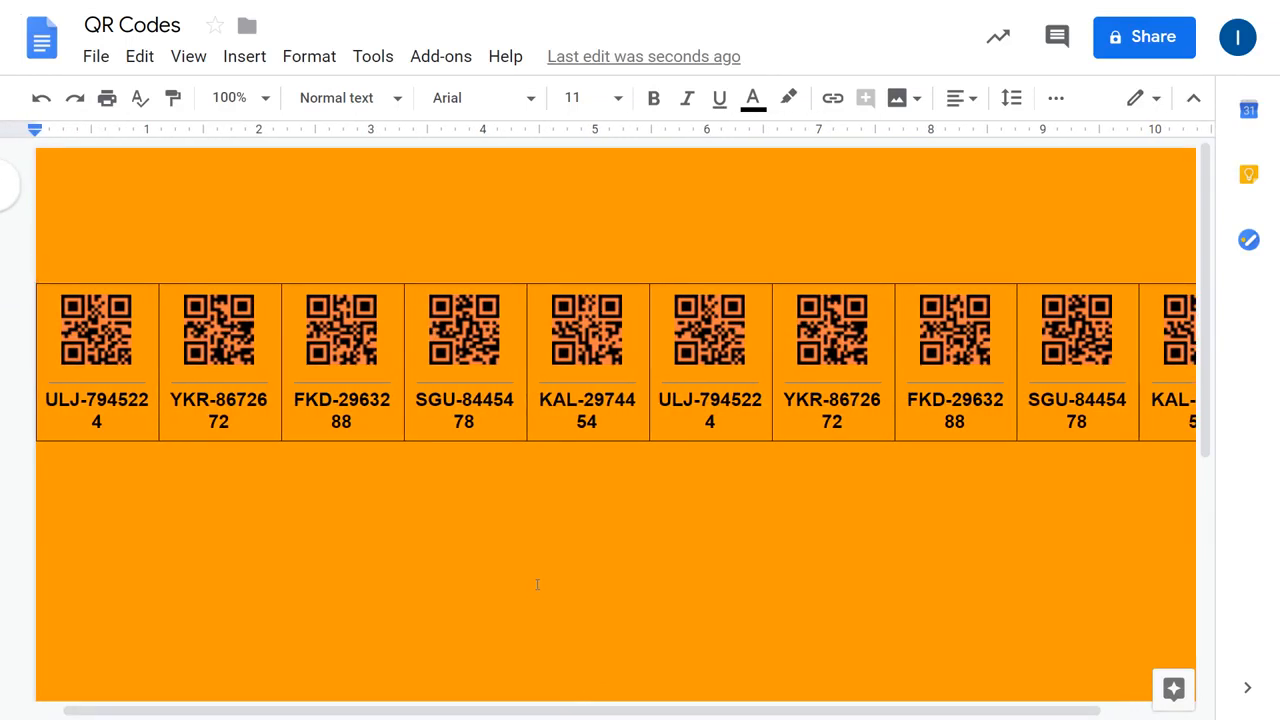